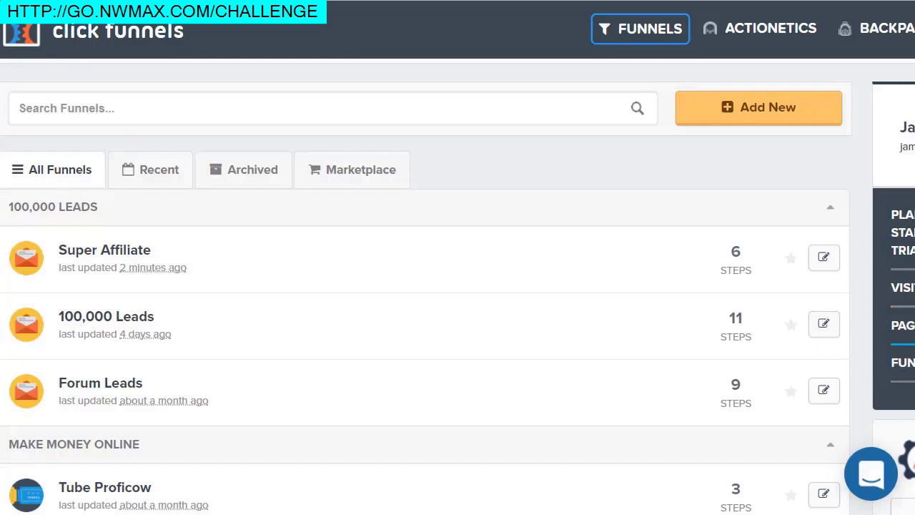
# Create a new funnel for selling a product, using the Sales Funnel type and the name "Test".
pyautogui.click(747, 118)
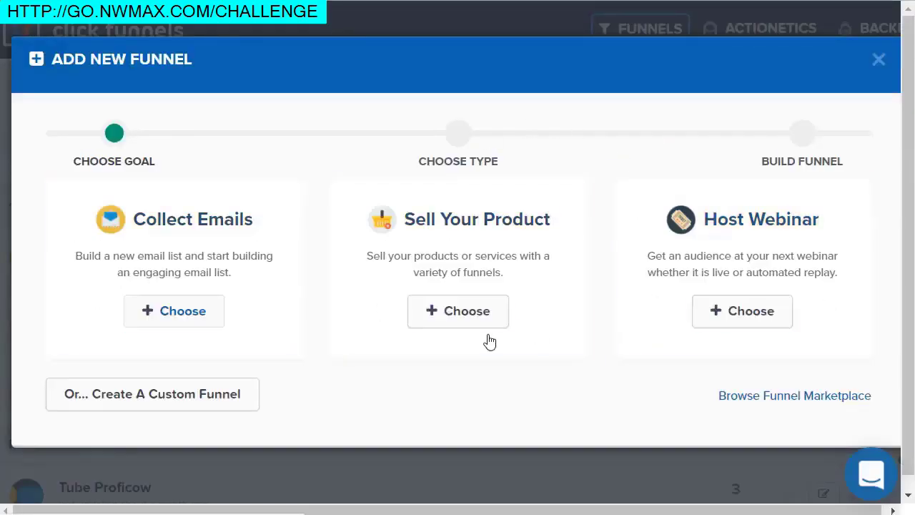
pyautogui.click(466, 322)
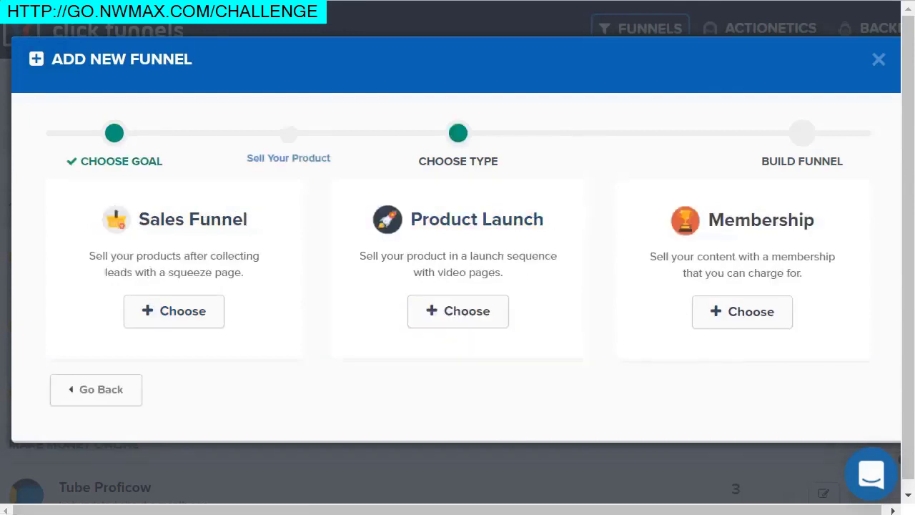
pyautogui.click(151, 310)
pyautogui.write('Test')
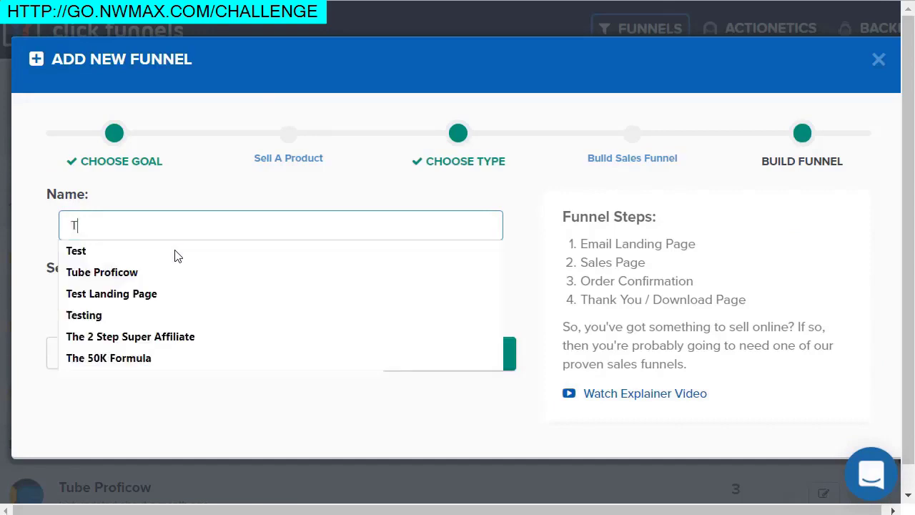
pyautogui.click(204, 180)
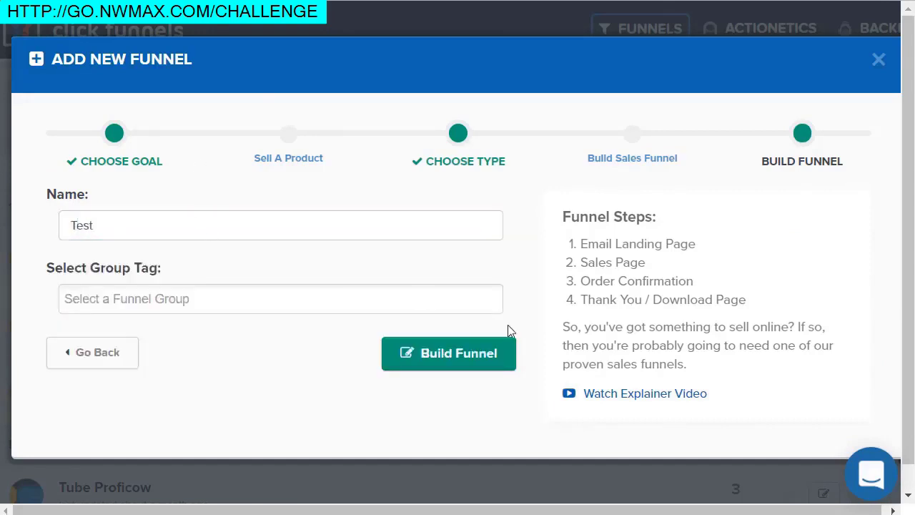
pyautogui.click(468, 364)
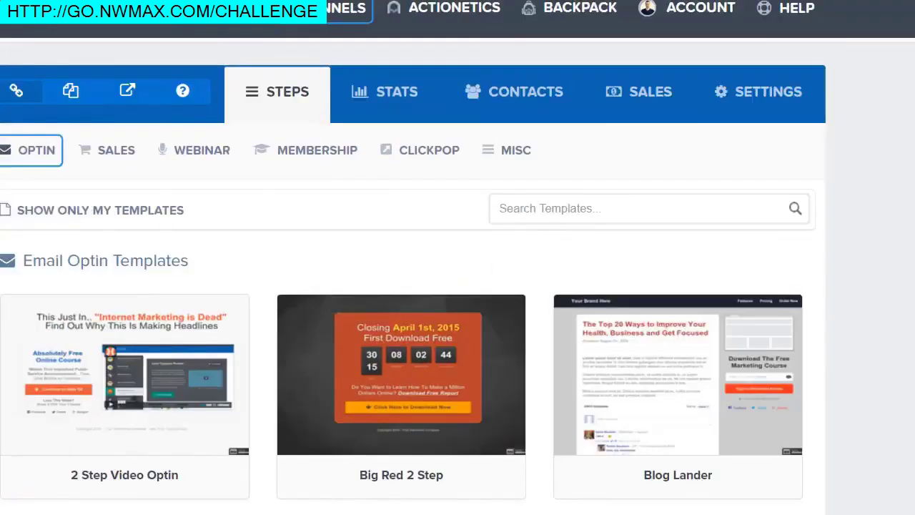
# Browse the email optin templates and select the Action 2 Step Optin template for the squeeze page.
pyautogui.scroll(-5, 913, 261)
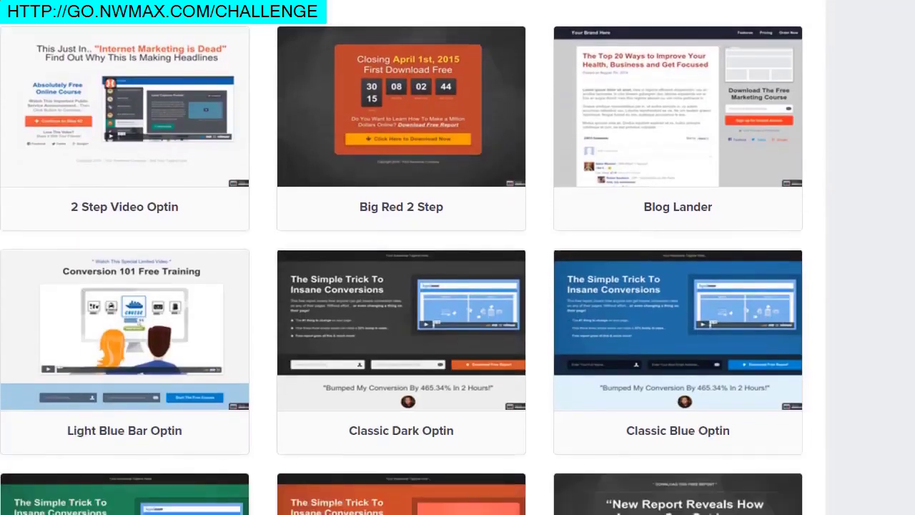
pyautogui.scroll(-8, 457, 258)
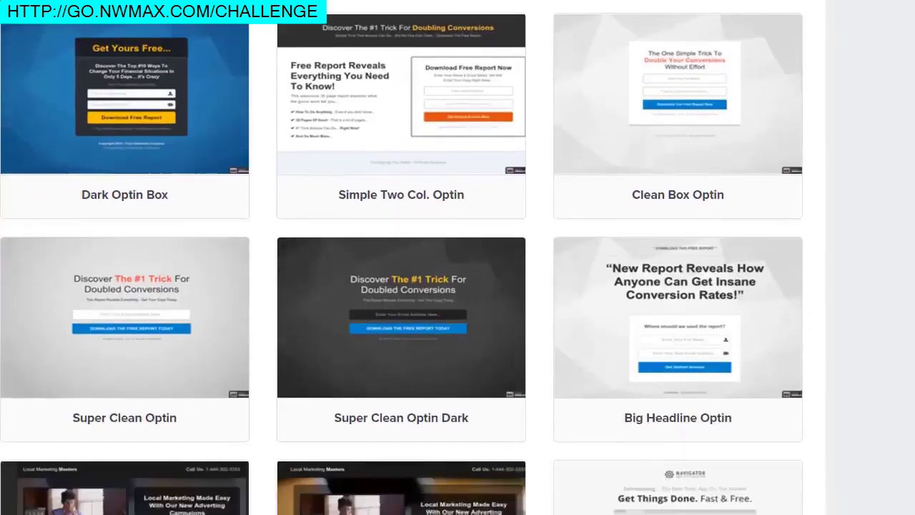
pyautogui.scroll(-5, 457, 257)
pyautogui.scroll(10, 457, 257)
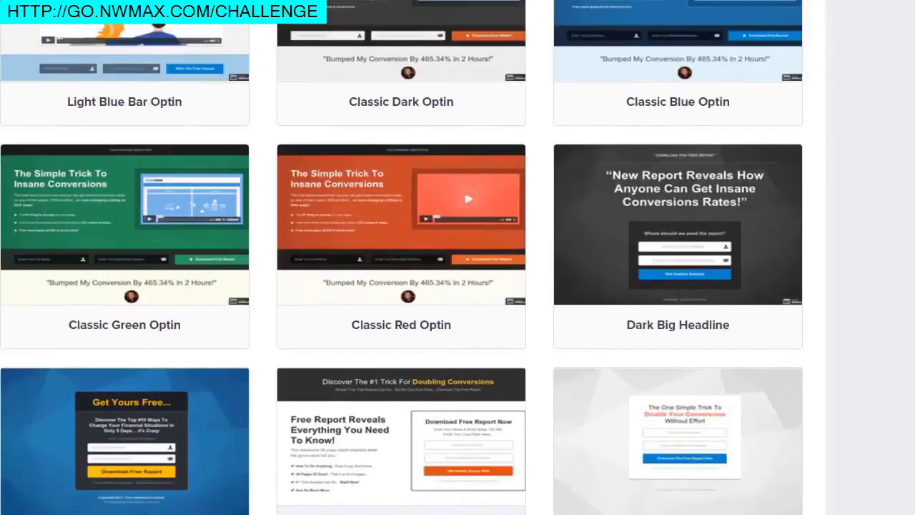
pyautogui.scroll(-2, 457, 258)
pyautogui.scroll(1, 458, 258)
pyautogui.scroll(-6, 457, 258)
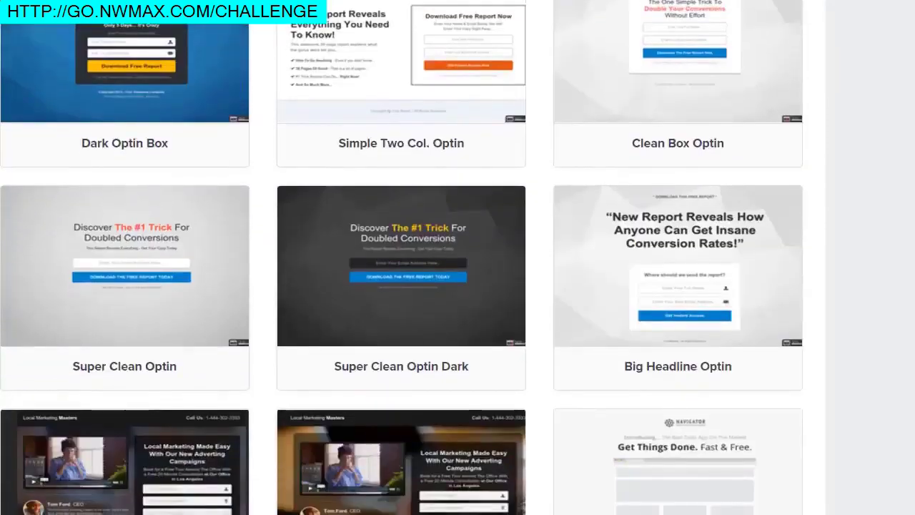
pyautogui.scroll(19, 457, 257)
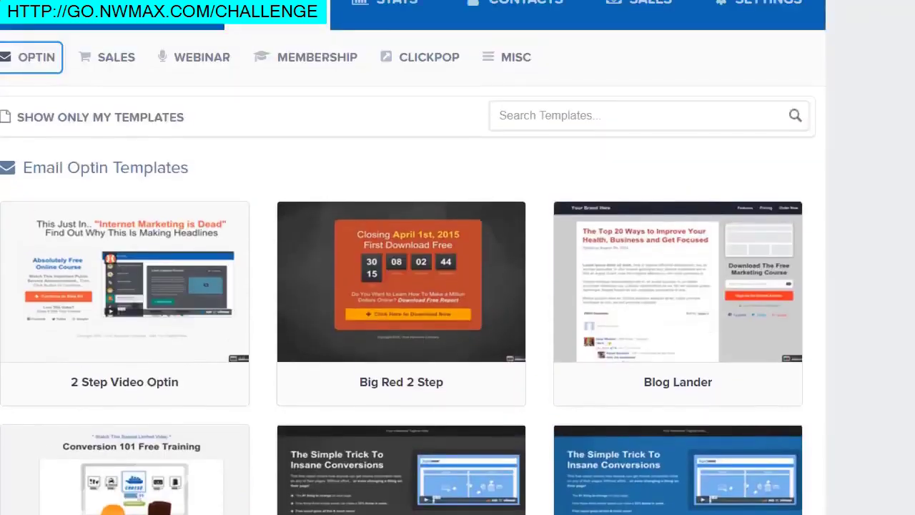
pyautogui.scroll(-20, 458, 257)
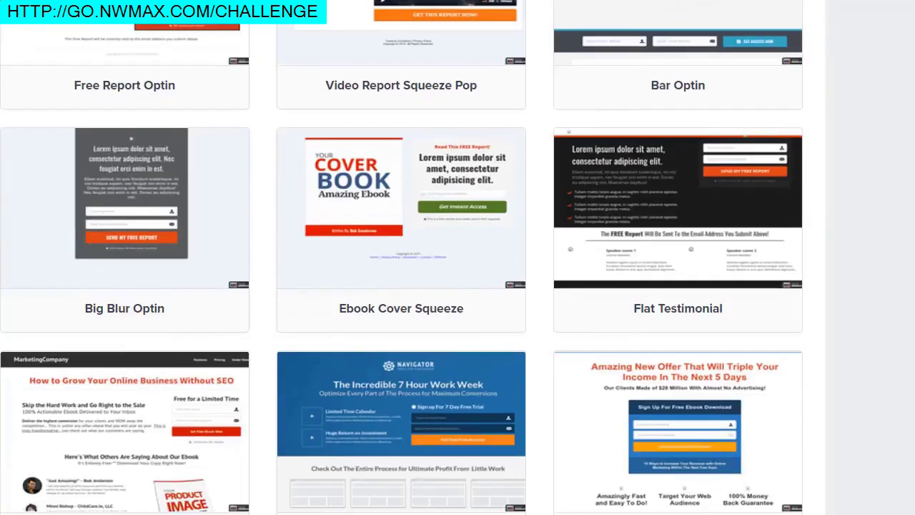
pyautogui.scroll(-4, 458, 258)
pyautogui.scroll(4, 458, 258)
pyautogui.scroll(-7, 457, 257)
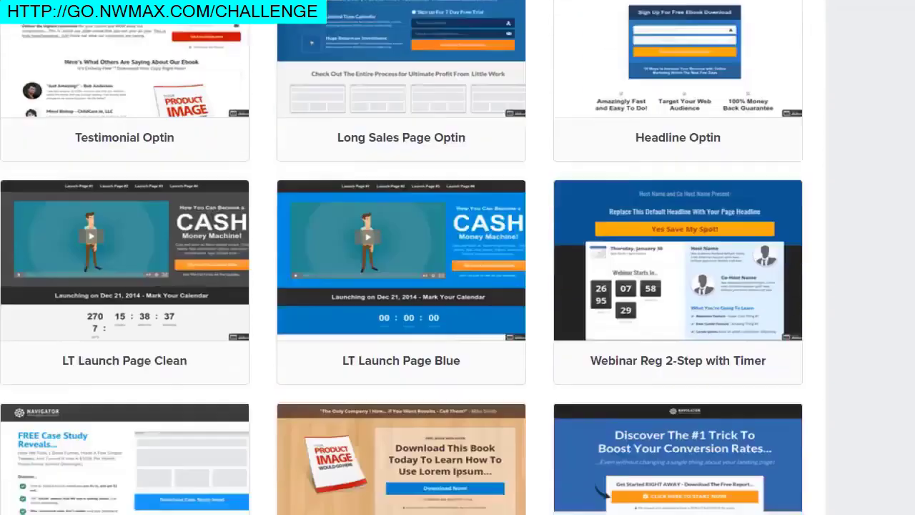
pyautogui.scroll(-3, 715, 343)
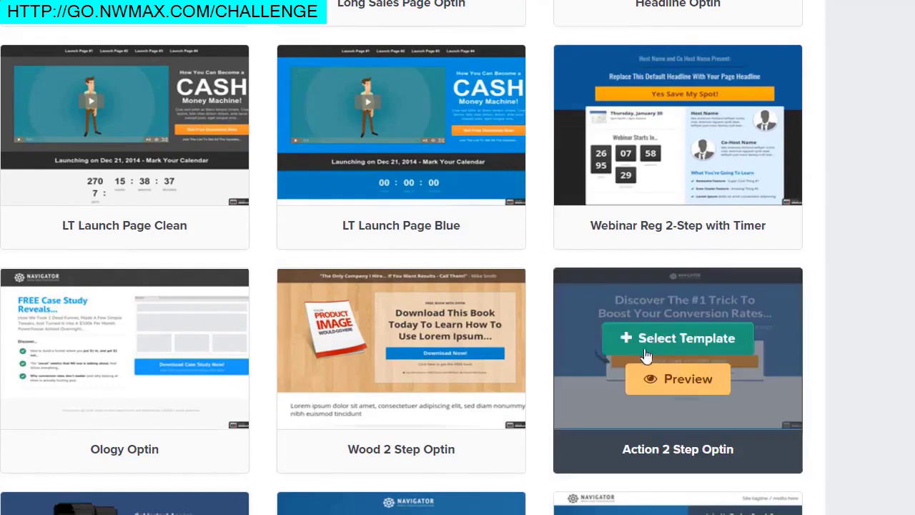
pyautogui.click(645, 354)
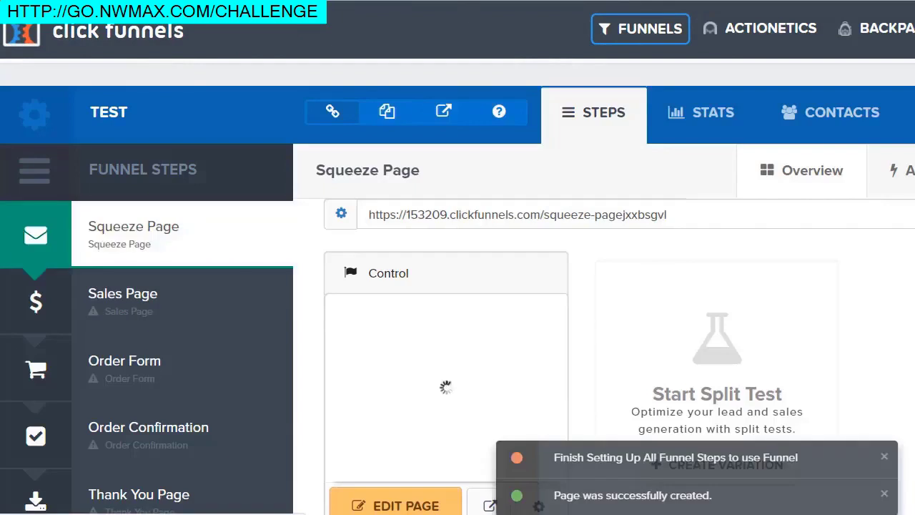
# Dismiss both notifications and open the squeeze page's Control version in the page editor.
pyautogui.click(884, 456)
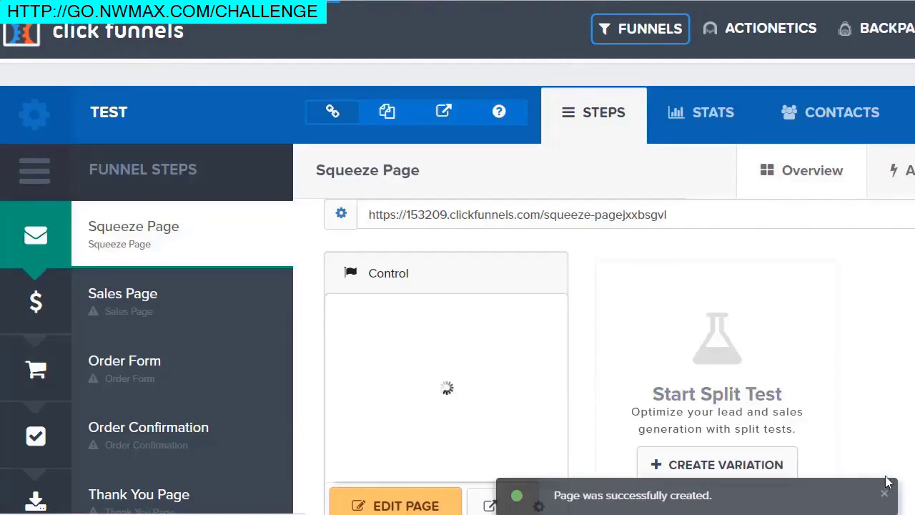
pyautogui.click(884, 494)
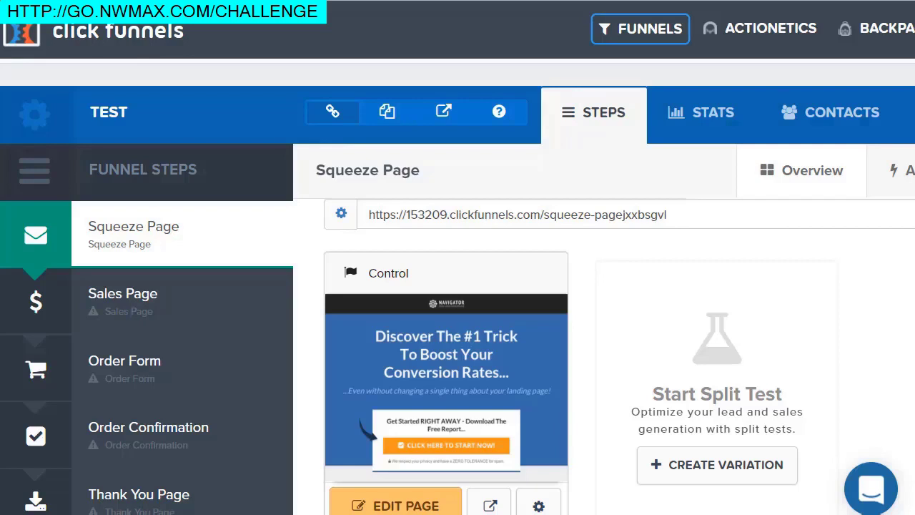
pyautogui.scroll(-2, 535, 284)
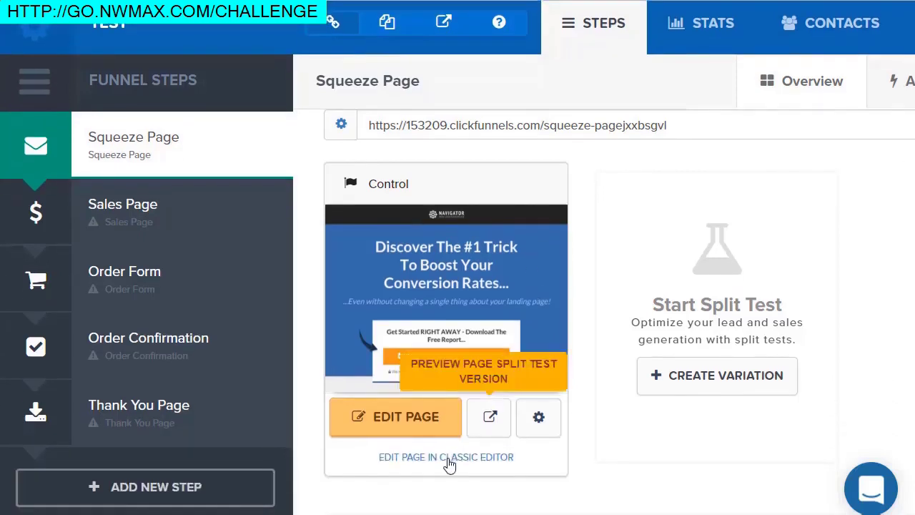
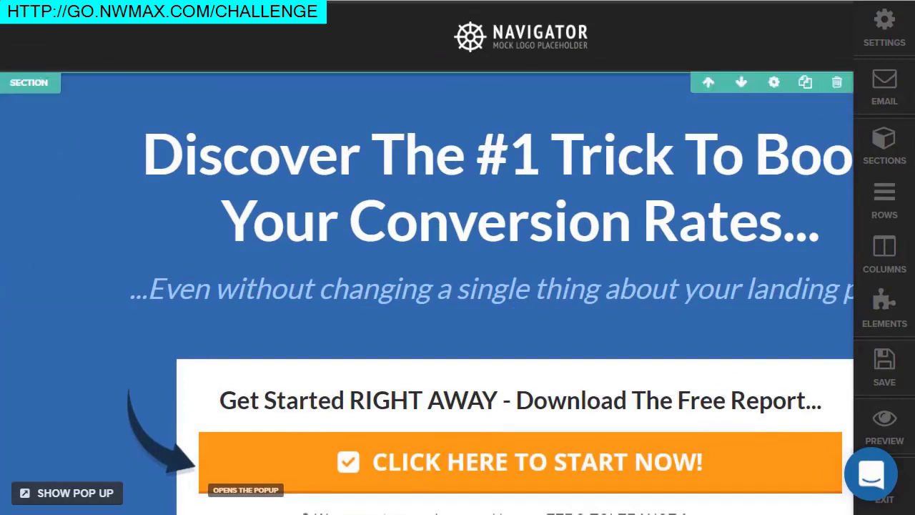
# Inspect the page's background settings and background colour option, and check that the headline text can be edited.
pyautogui.click(884, 25)
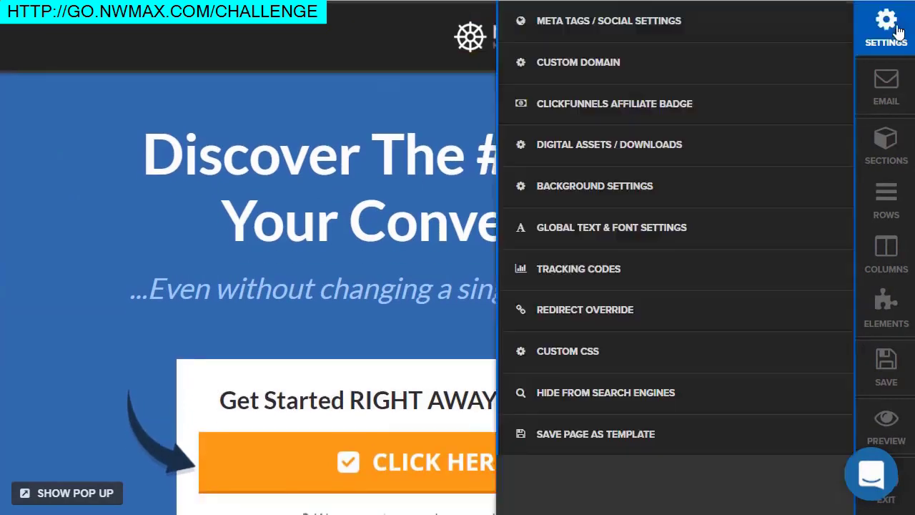
pyautogui.click(619, 186)
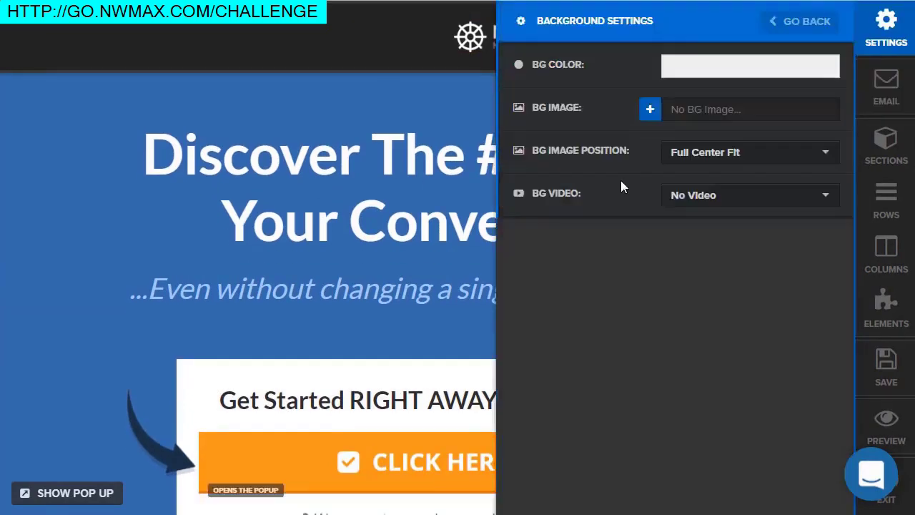
pyautogui.click(710, 74)
pyautogui.click(124, 169)
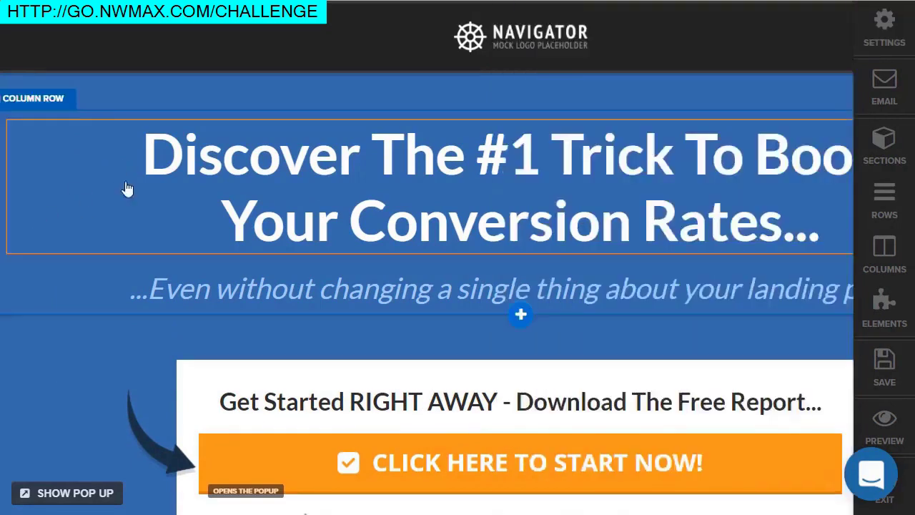
pyautogui.click(529, 147)
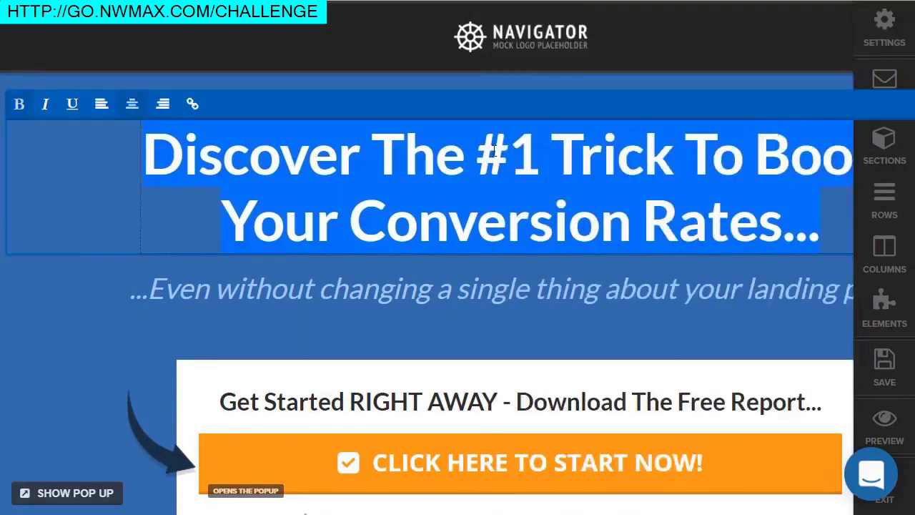
# Change the orange call-to-action button's text to "GET STARTED NOW" and close its settings.
pyautogui.click(461, 459)
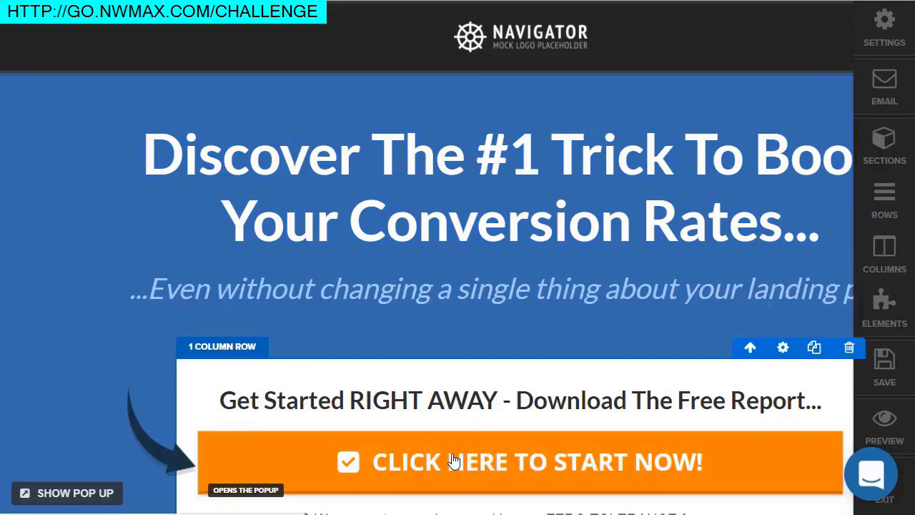
pyautogui.click(454, 461)
pyautogui.tripleClick(714, 285)
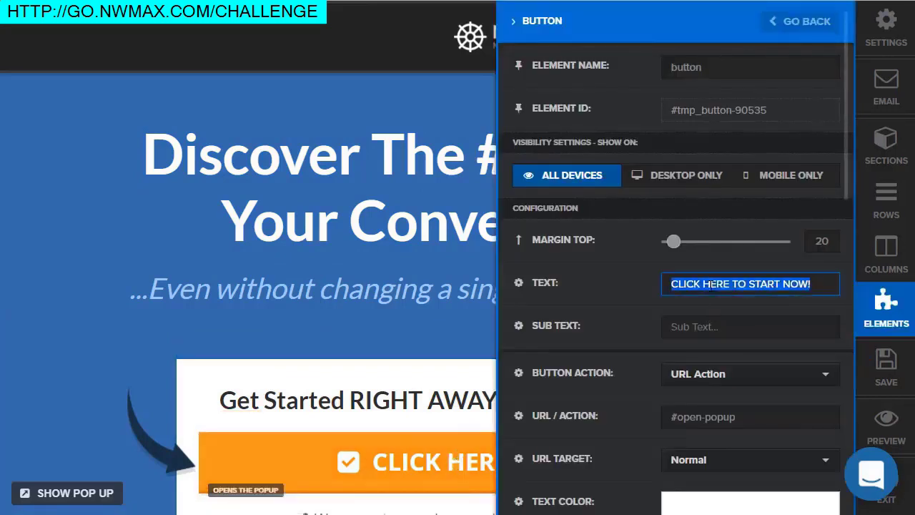
pyautogui.write('GET STARTED NOW')
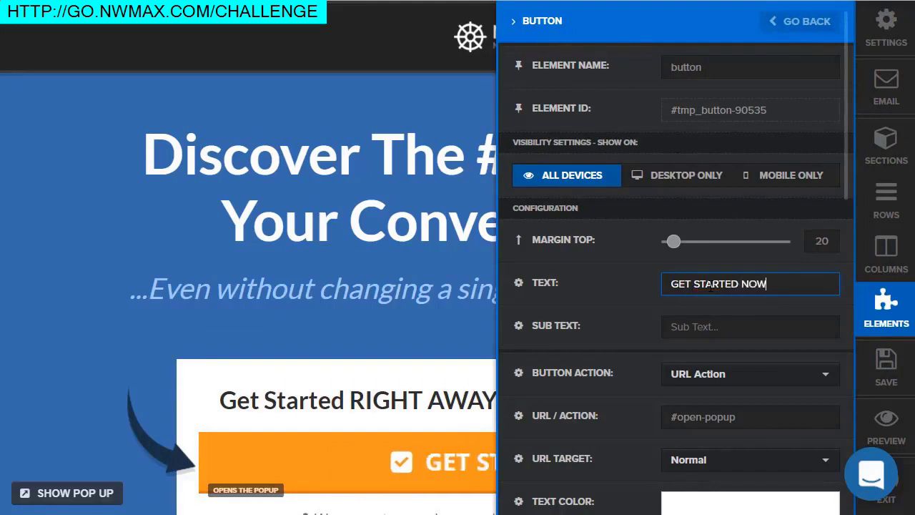
pyautogui.click(247, 265)
# Replace the italic subheadline with "Even Without Looking Like Every Other Page".
pyautogui.tripleClick(423, 289)
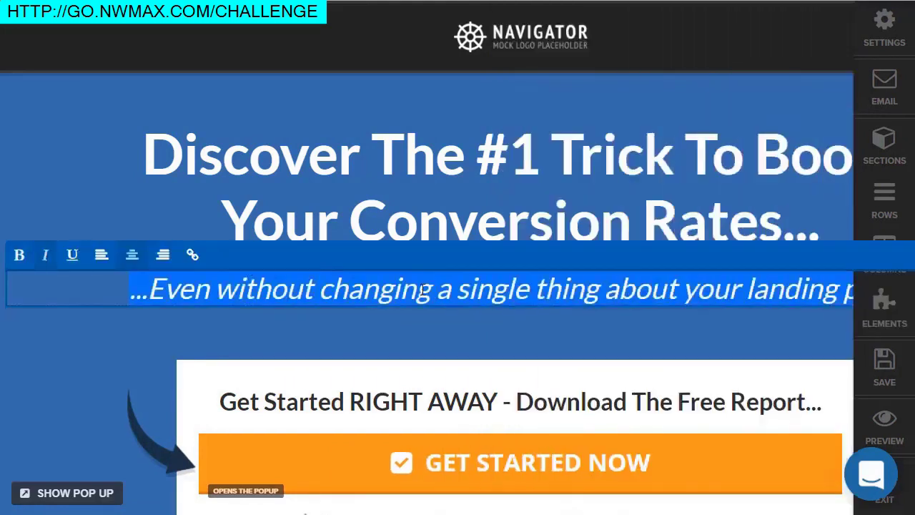
pyautogui.write('Even')
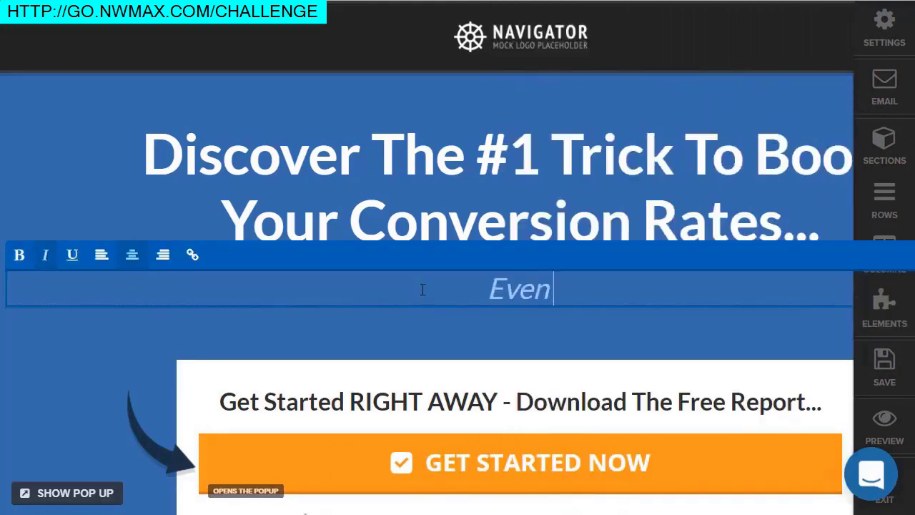
pyautogui.write(' Without Looki')
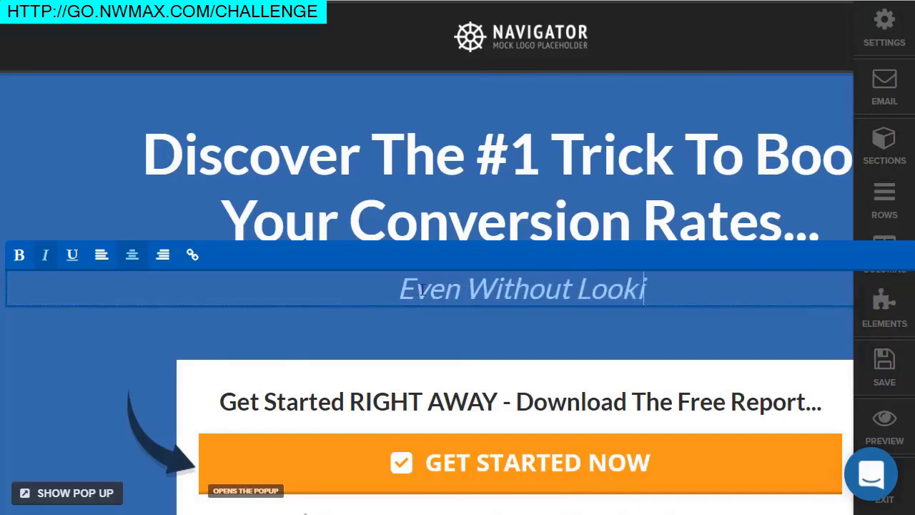
pyautogui.write('ng Like E')
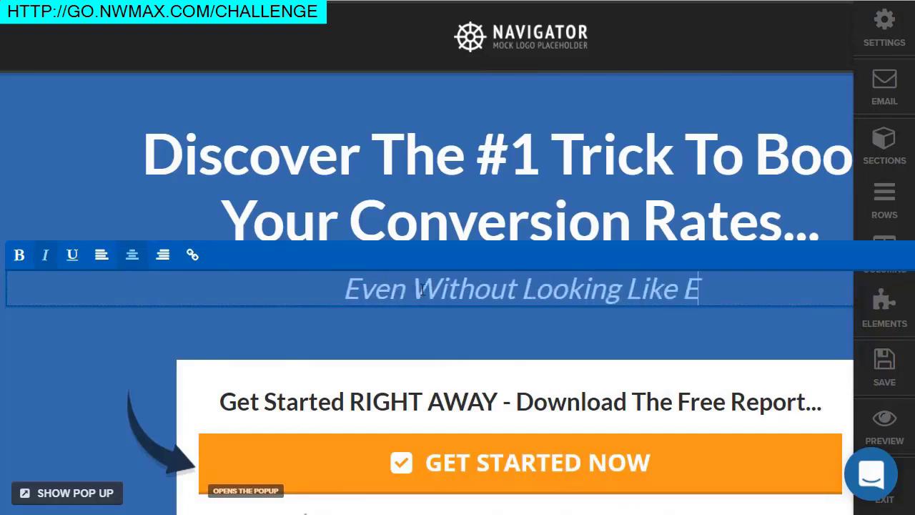
pyautogui.write('very Other Paghe')
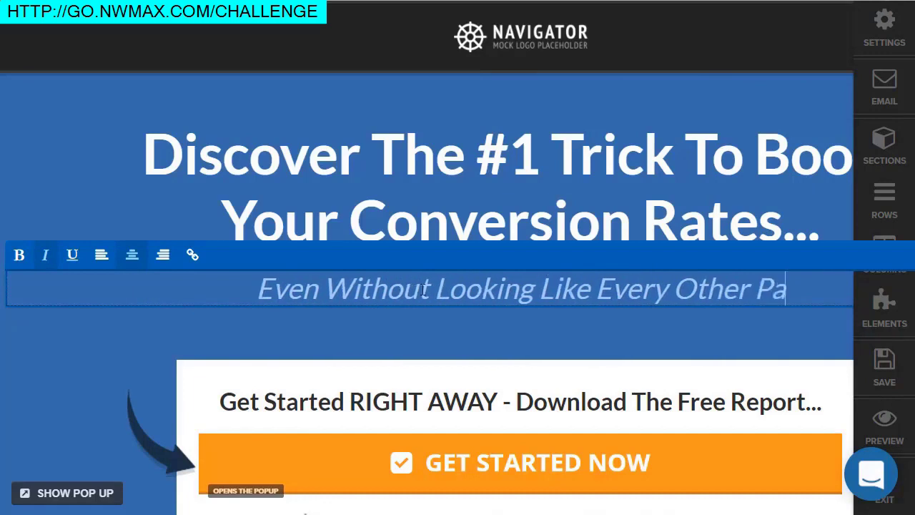
pyautogui.press('BackSpace')
pyautogui.press('BackSpace')
pyautogui.write('e')
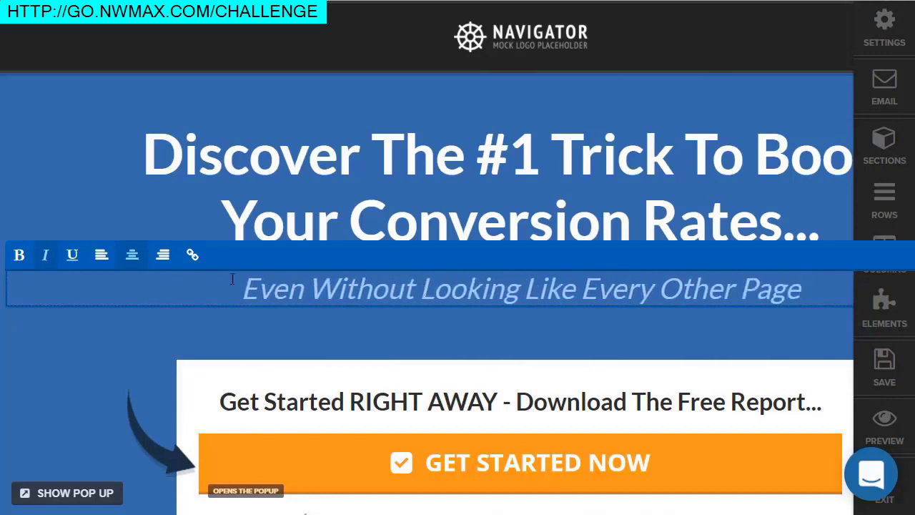
# Replace the main headline with "Discover How ClickFunnels Will Help Your Online Biz".
pyautogui.tripleClick(344, 166)
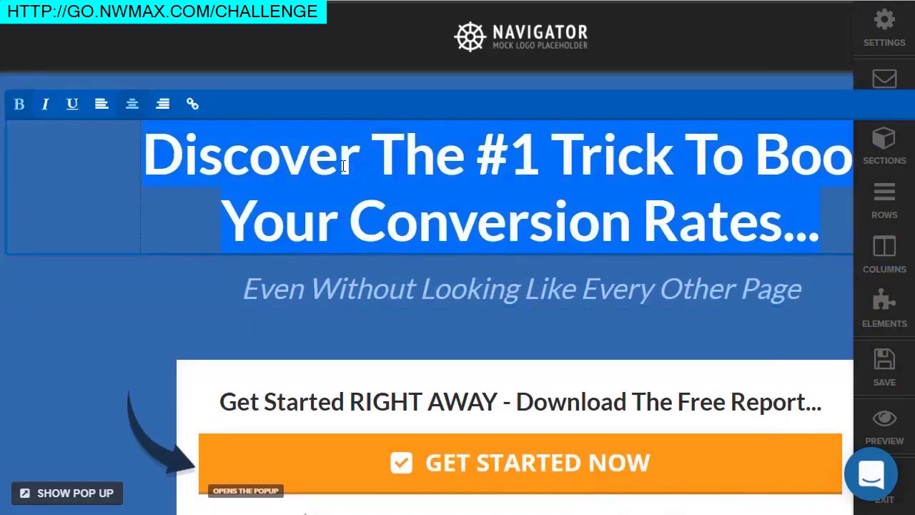
pyautogui.write('Discove')
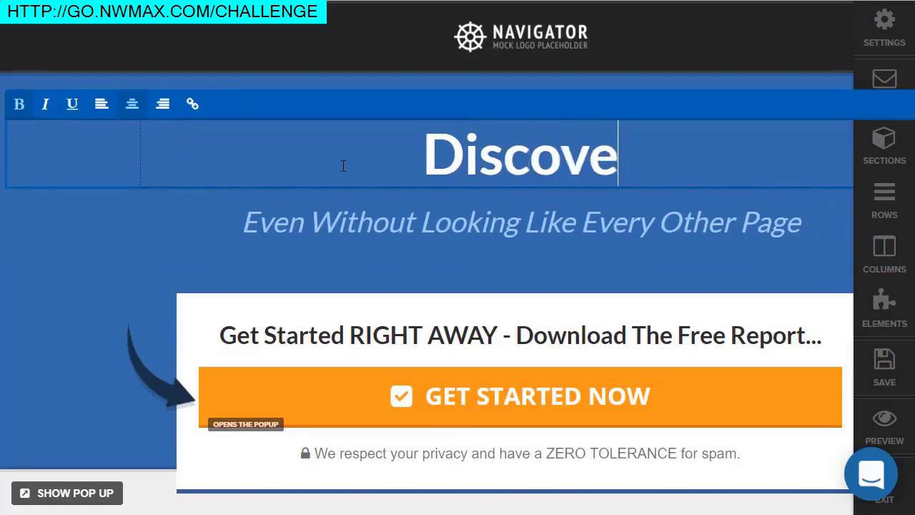
pyautogui.write('r How ClickF')
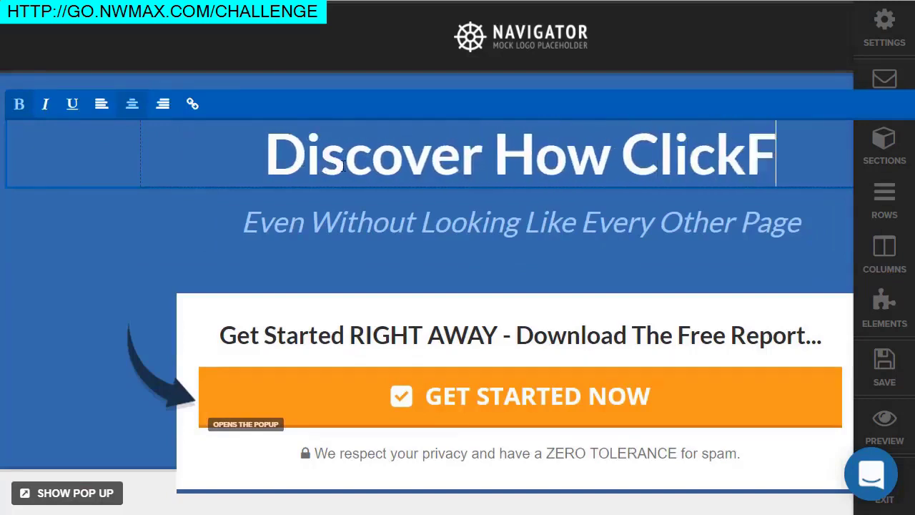
pyautogui.write('unnels Will Hep')
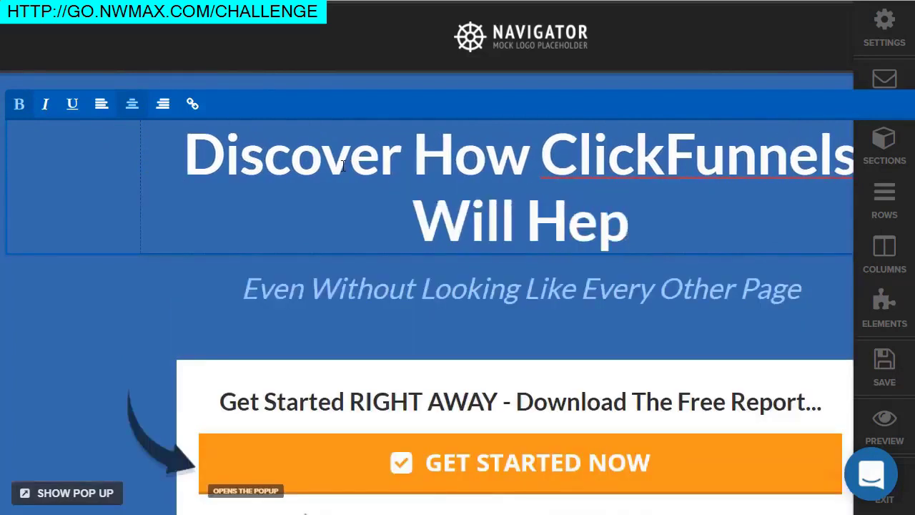
pyautogui.press('BackSpace')
pyautogui.write('lp Your O')
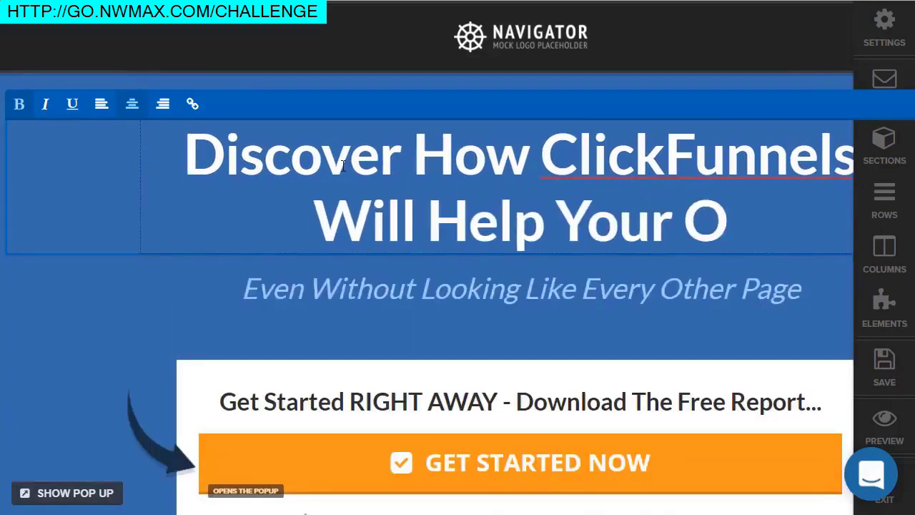
pyautogui.write('nline Bi')
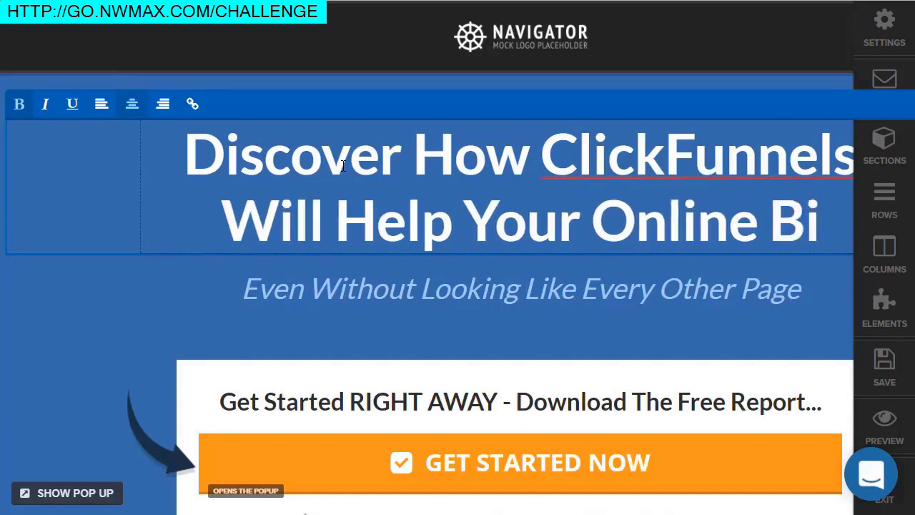
pyautogui.write('z')
pyautogui.click(113, 277)
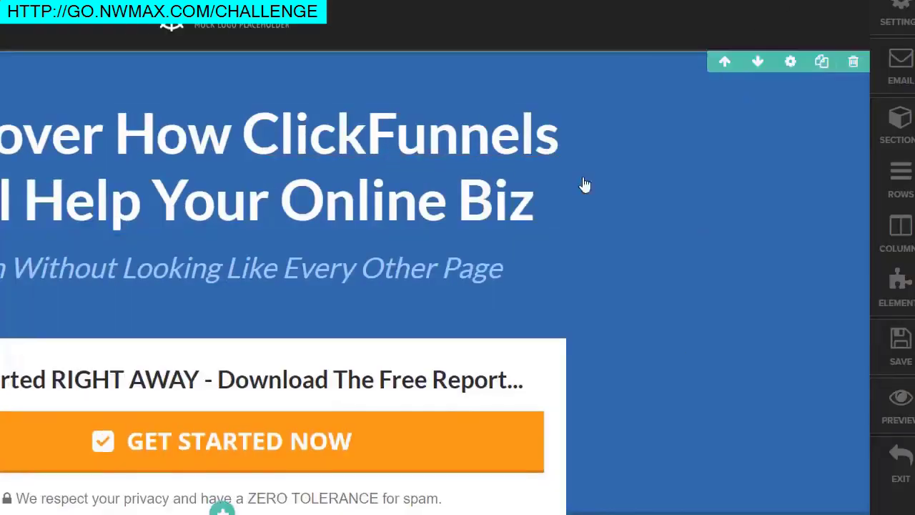
# Open the headline's settings and change its Google font to Chango.
pyautogui.click(656, 90)
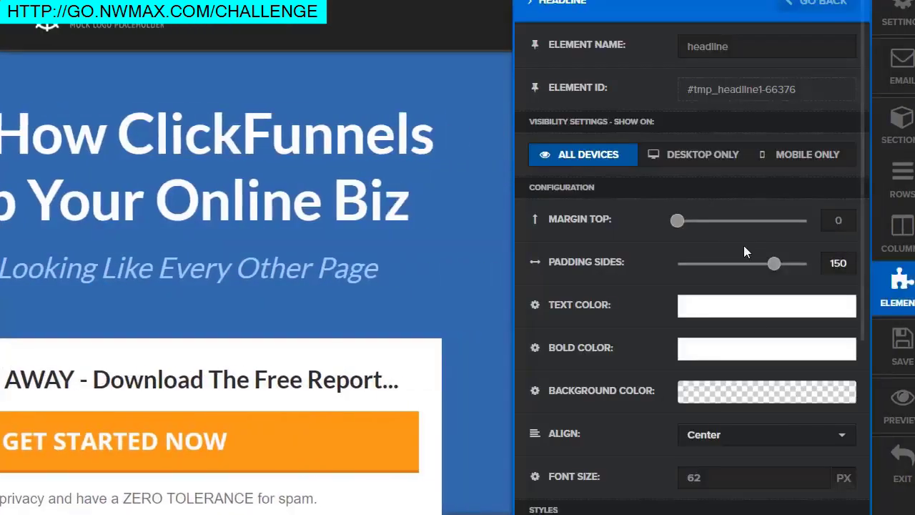
pyautogui.scroll(-3, 699, 408)
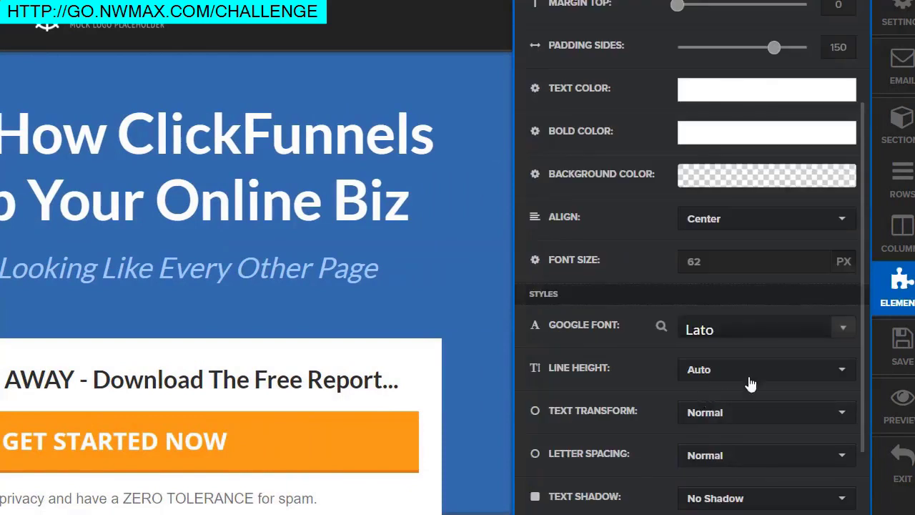
pyautogui.click(841, 327)
pyautogui.click(843, 330)
pyautogui.click(843, 329)
pyautogui.moveTo(848, 432)
pyautogui.mouseDown()
pyautogui.moveTo(849, 357)
pyautogui.moveTo(847, 509)
pyautogui.moveTo(849, 446)
pyautogui.mouseUp()
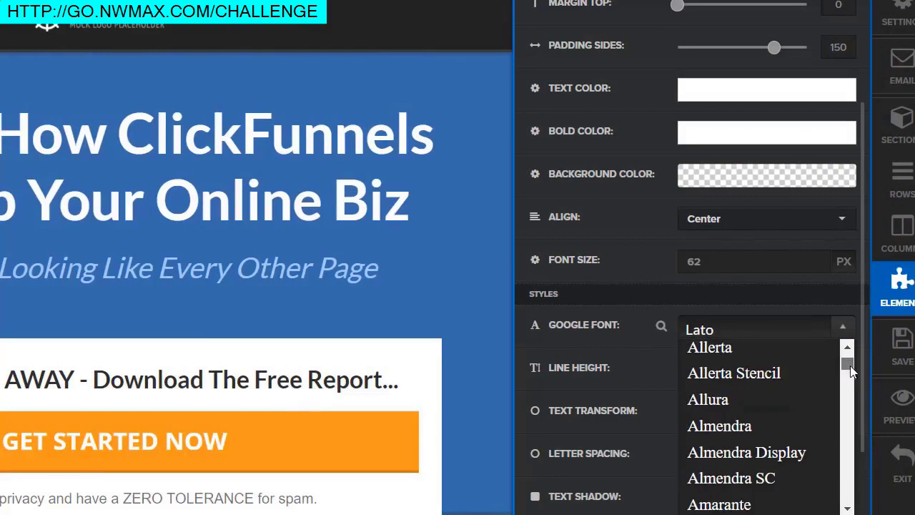
pyautogui.moveTo(849, 354); pyautogui.dragTo(852, 384)
pyautogui.click(770, 378)
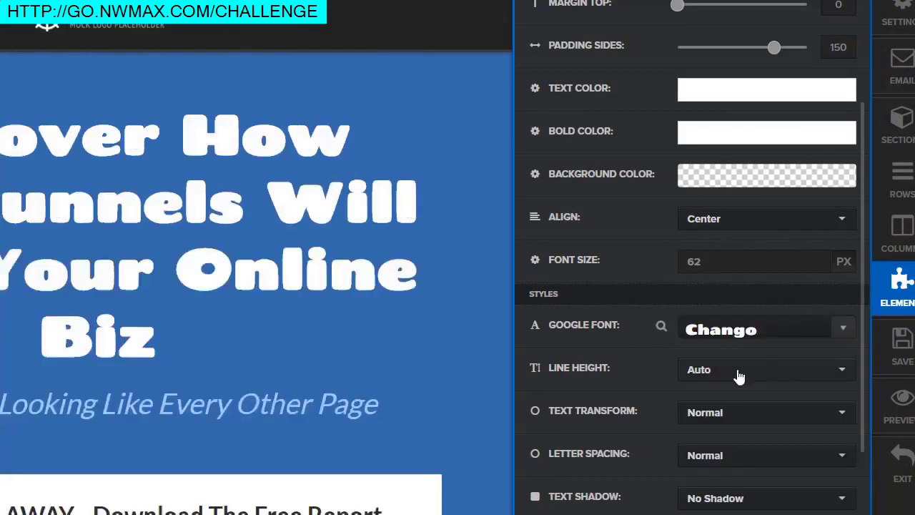
# Change the headline's Google font to Play and close its settings.
pyautogui.click(856, 336)
pyautogui.moveTo(851, 393); pyautogui.dragTo(838, 460)
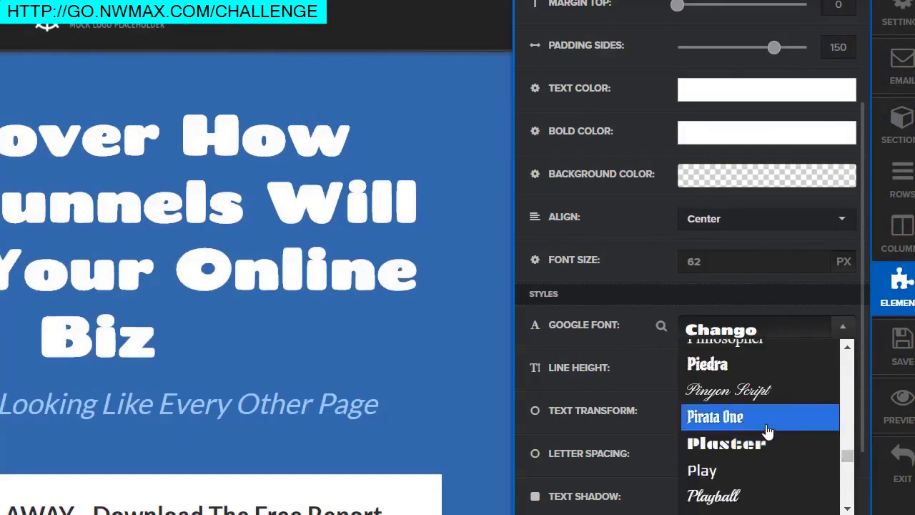
pyautogui.click(749, 470)
pyautogui.click(306, 226)
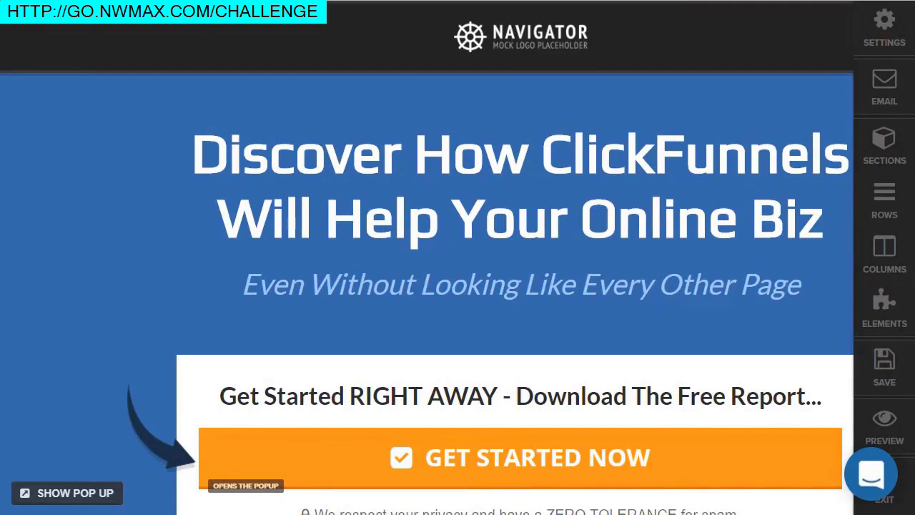
# Check the email integration settings, close them, and leave the page editor without saving.
pyautogui.click(884, 86)
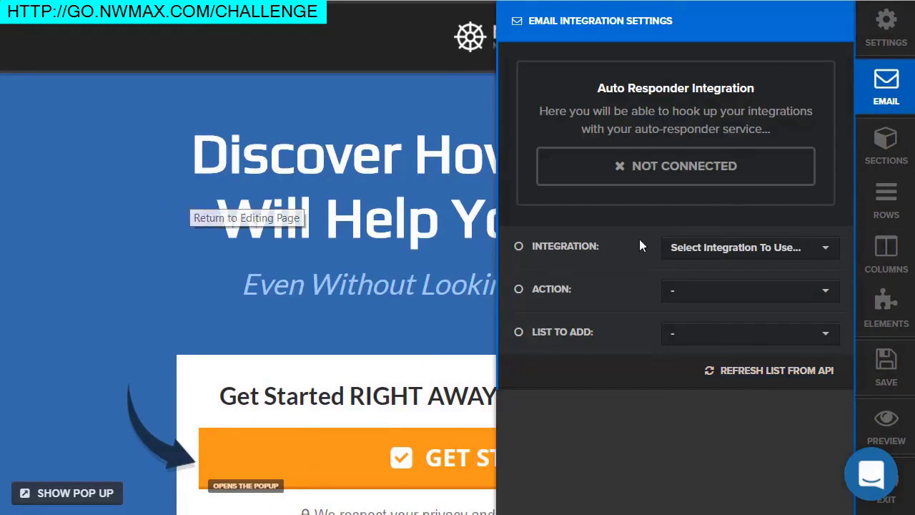
pyautogui.click(222, 213)
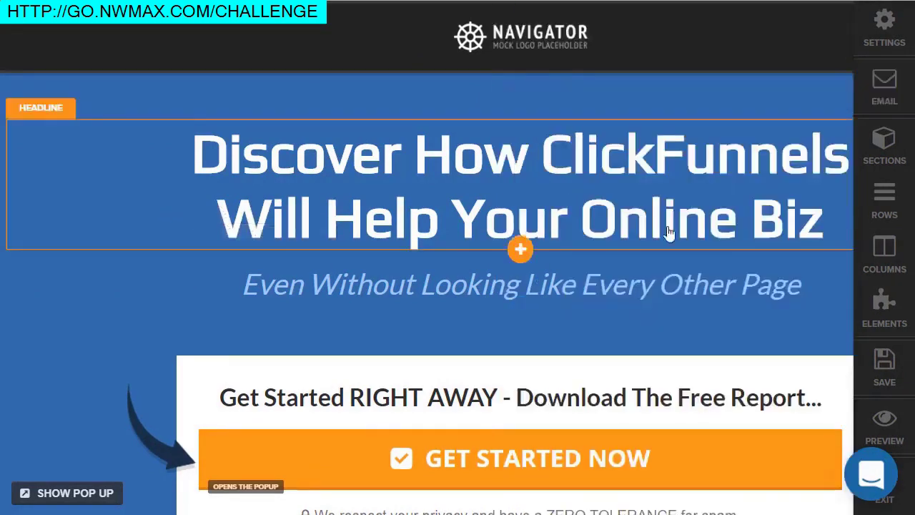
pyautogui.click(884, 496)
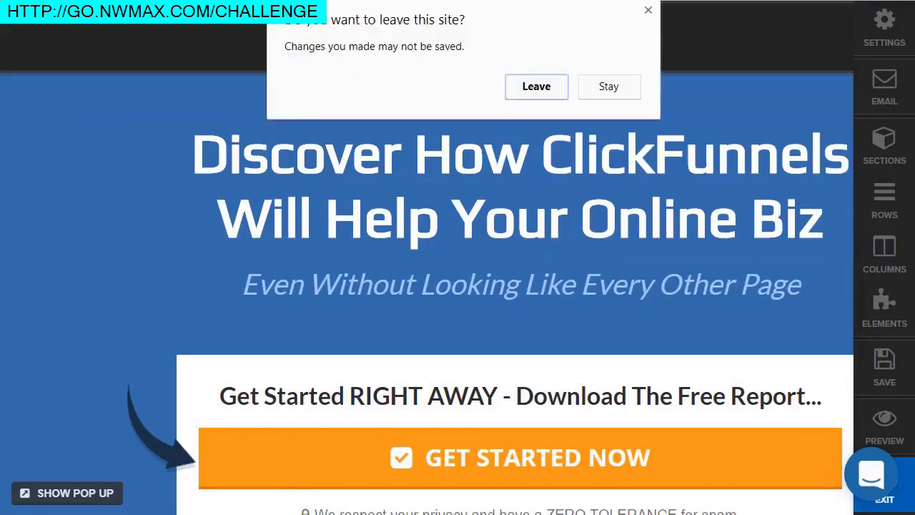
pyautogui.click(535, 88)
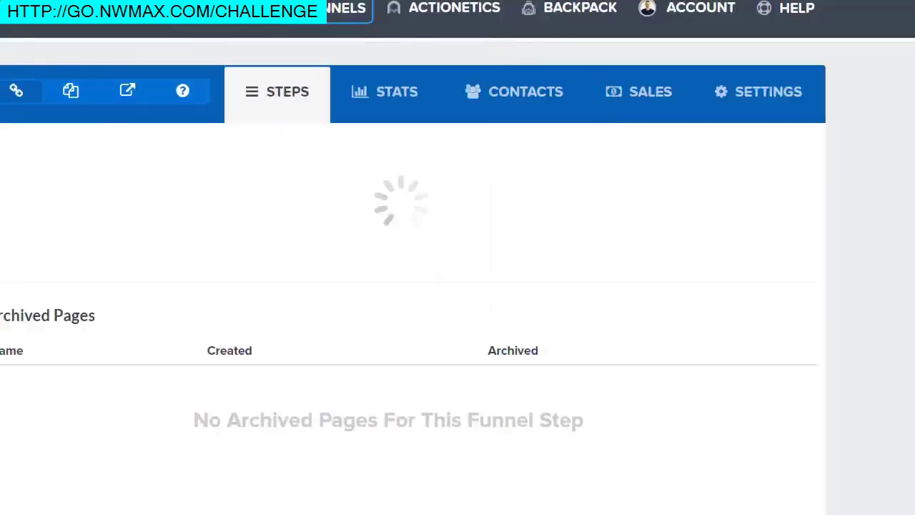
# Browse the sales page templates and select Skinny VSL for the funnel's Sales Page step.
pyautogui.scroll(-10, 458, 257)
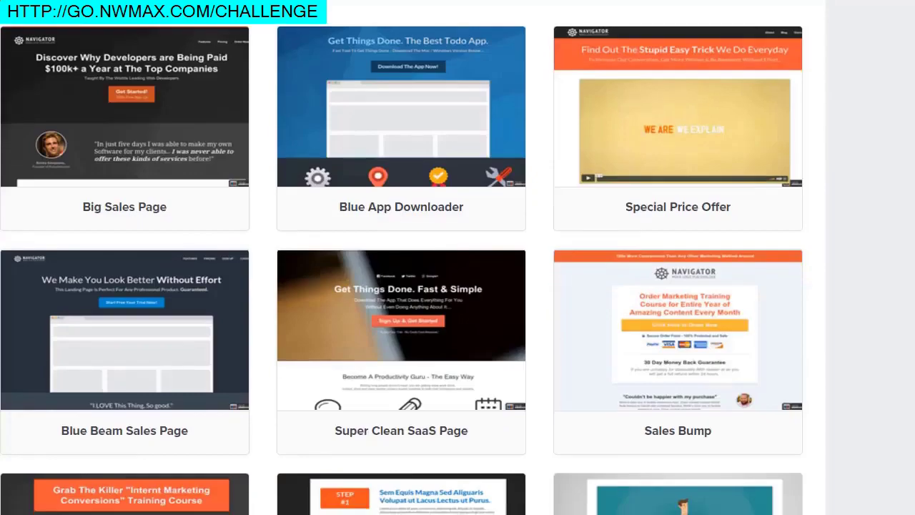
pyautogui.scroll(-3, 458, 258)
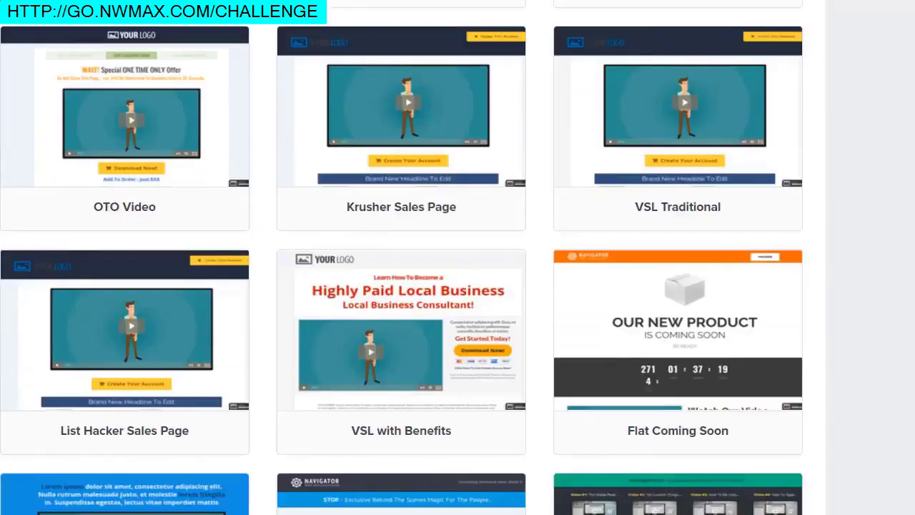
pyautogui.scroll(-3, 457, 257)
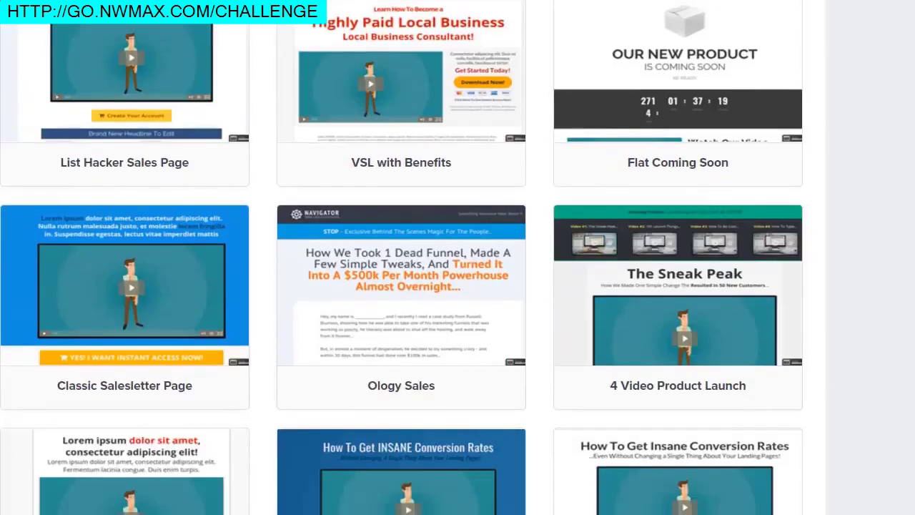
pyautogui.scroll(-3, 457, 258)
pyautogui.scroll(4, 458, 257)
pyautogui.scroll(4, 402, 257)
pyautogui.scroll(6, 402, 257)
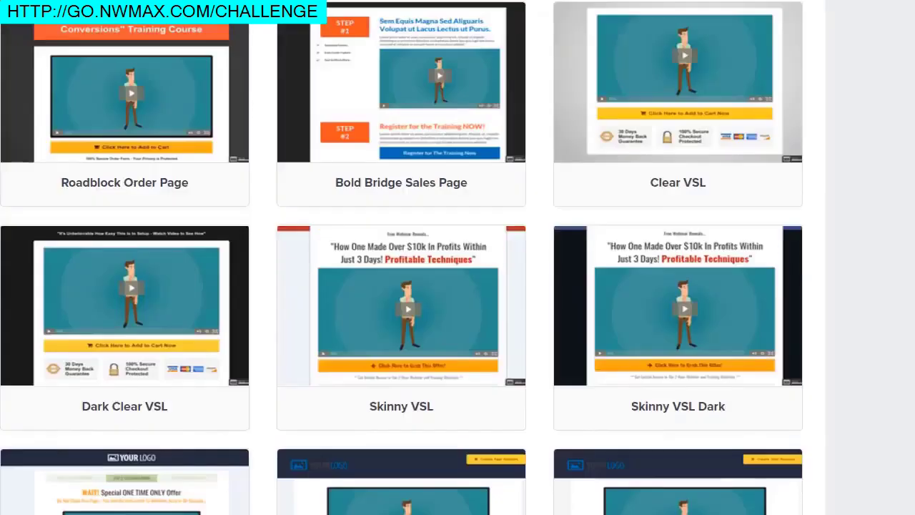
pyautogui.scroll(2, 402, 257)
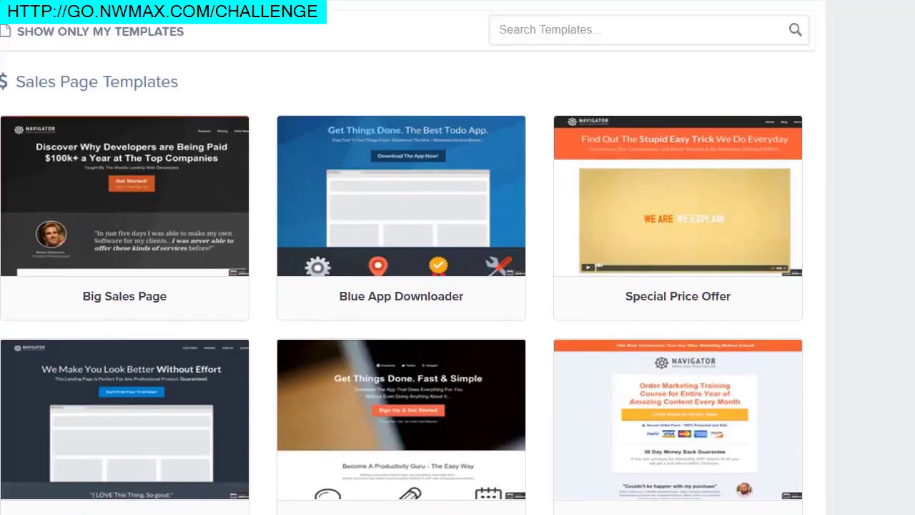
pyautogui.scroll(-2, 402, 257)
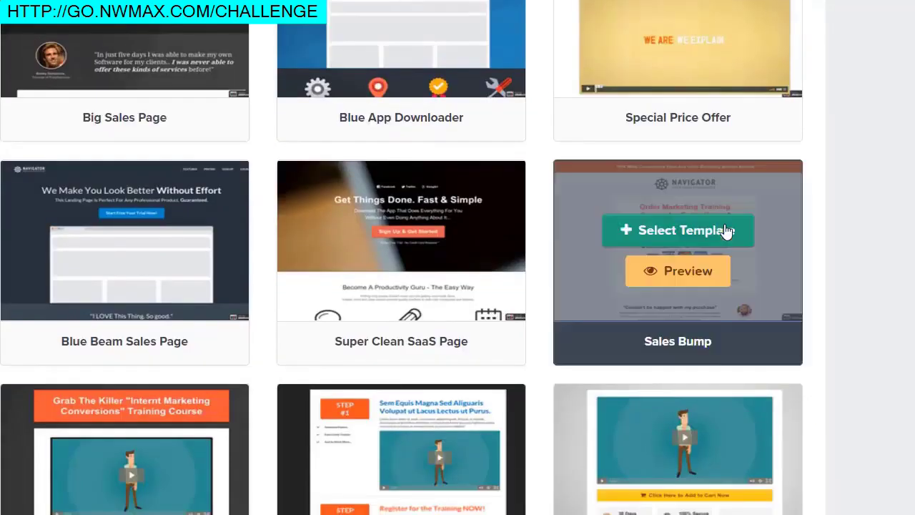
pyautogui.scroll(-2, 725, 230)
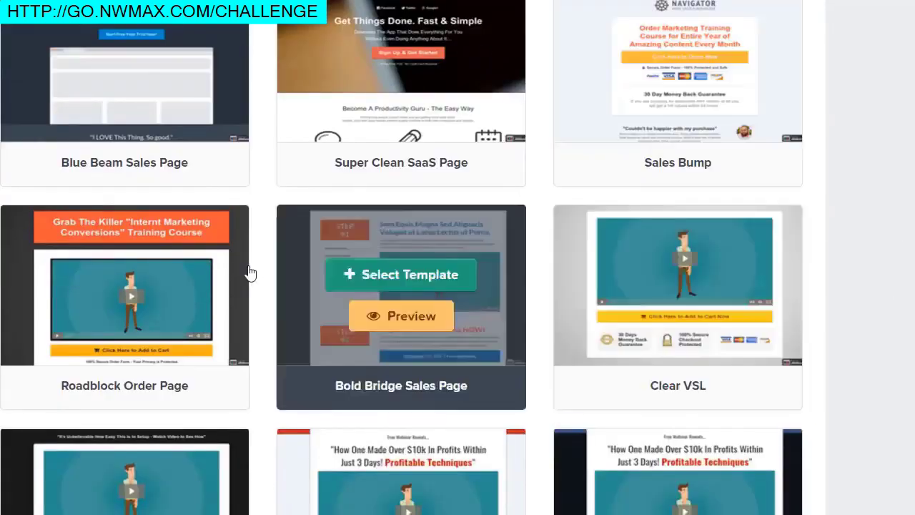
pyautogui.scroll(-3, 252, 270)
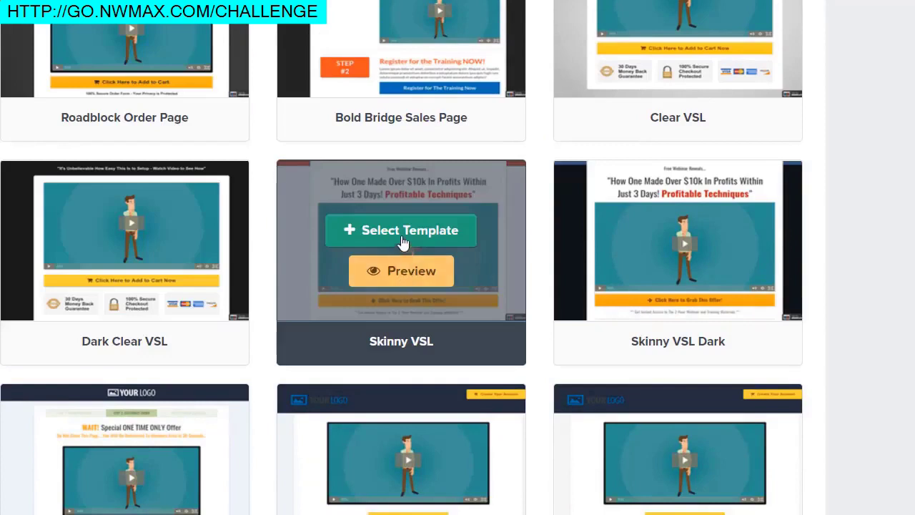
pyautogui.click(402, 231)
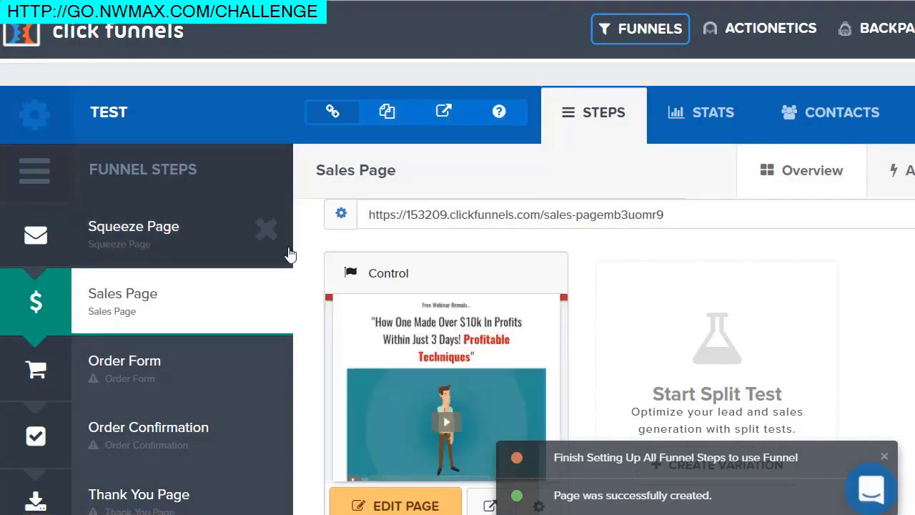
# Open the sales page's Control version in the page editor and look through its whole layout.
pyautogui.scroll(-1, 317, 247)
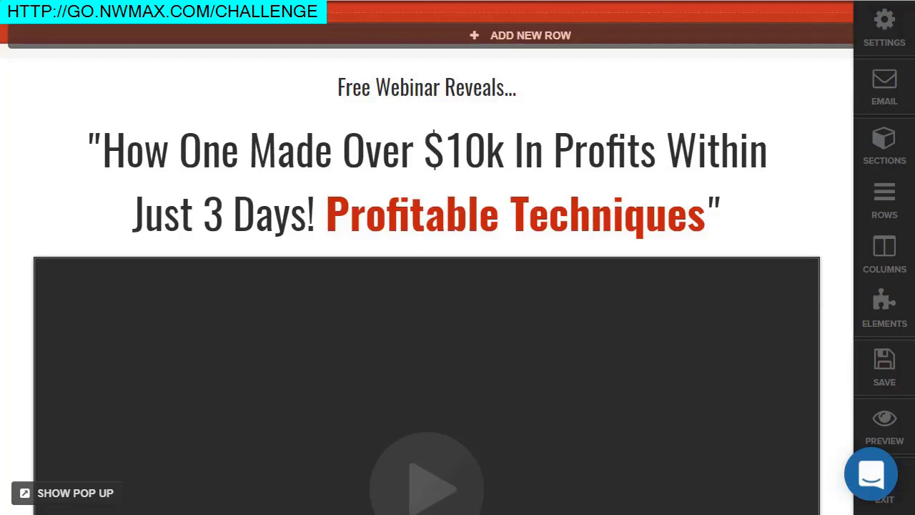
pyautogui.scroll(-10, 648, 262)
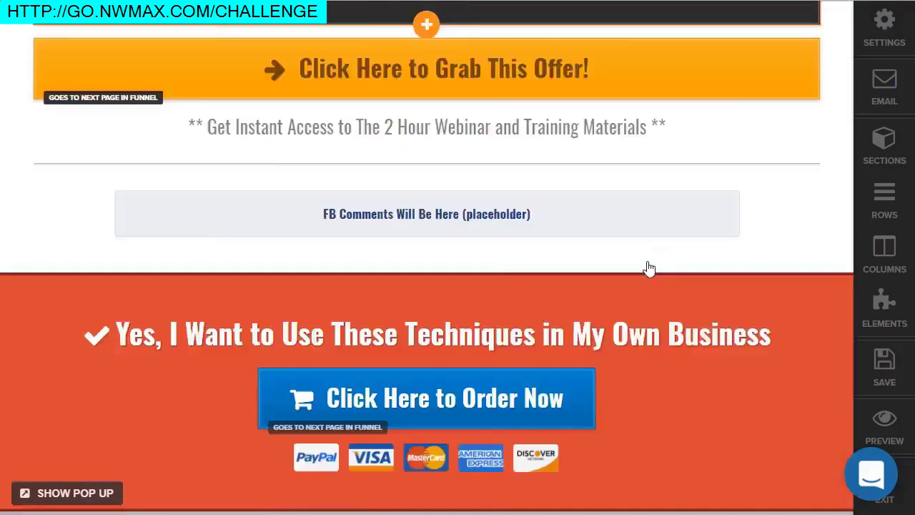
pyautogui.scroll(10, 648, 256)
pyautogui.scroll(-8, 649, 257)
pyautogui.scroll(8, 649, 253)
# Duplicate the sales page's main headline containing the red "Profitable Techniques" text.
pyautogui.moveTo(682, 175)
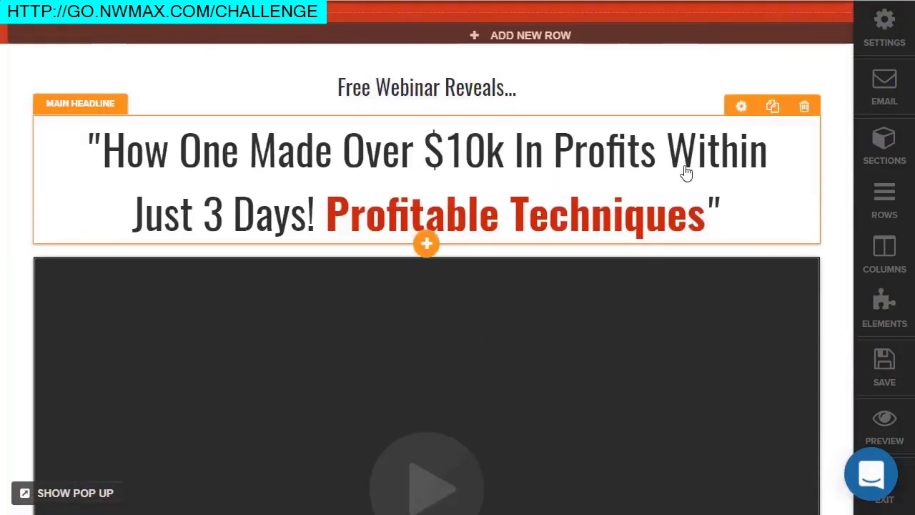
pyautogui.click(773, 107)
pyautogui.scroll(-7, 555, 301)
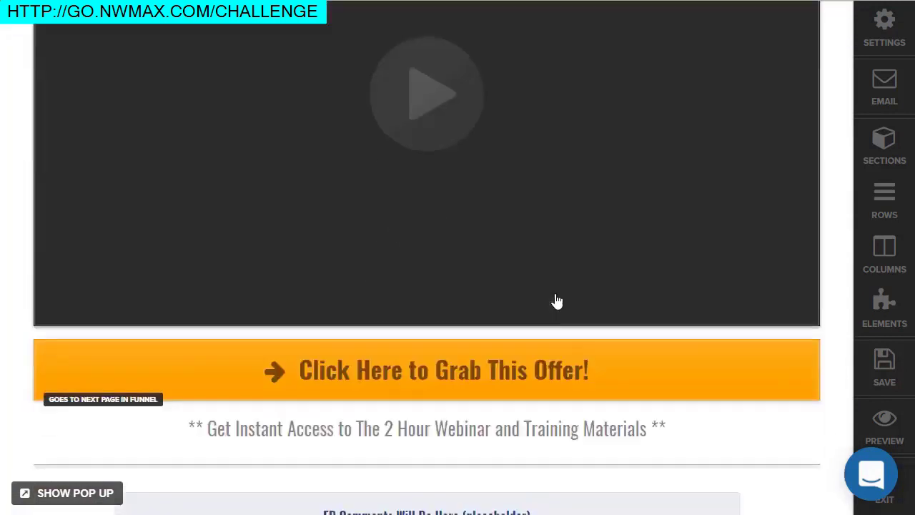
pyautogui.scroll(-4, 622, 367)
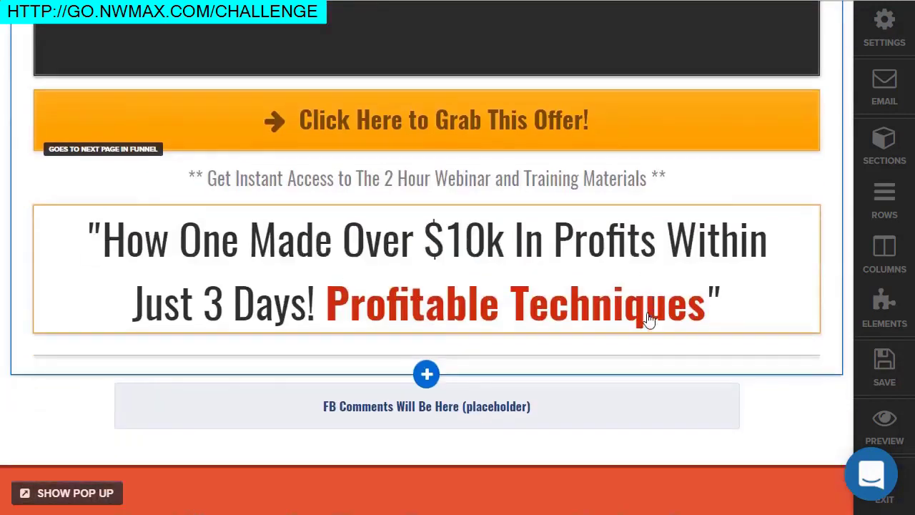
# Move the divider line above the duplicated headline, and reduce that headline's top margin in its settings.
pyautogui.moveTo(615, 359); pyautogui.dragTo(604, 215)
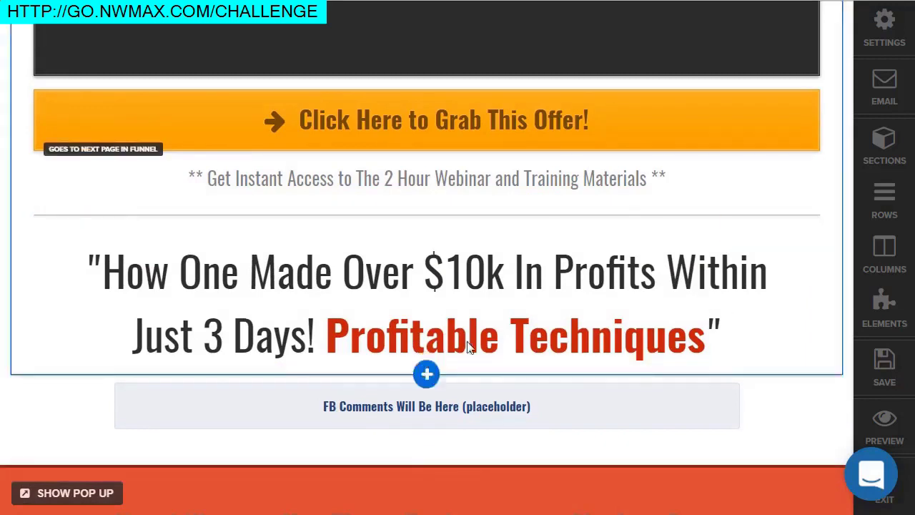
pyautogui.click(741, 229)
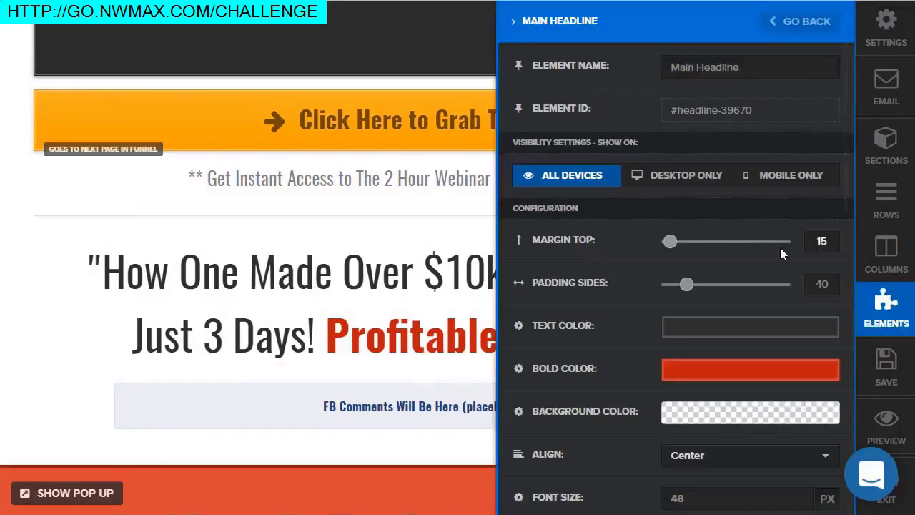
pyautogui.click(393, 266)
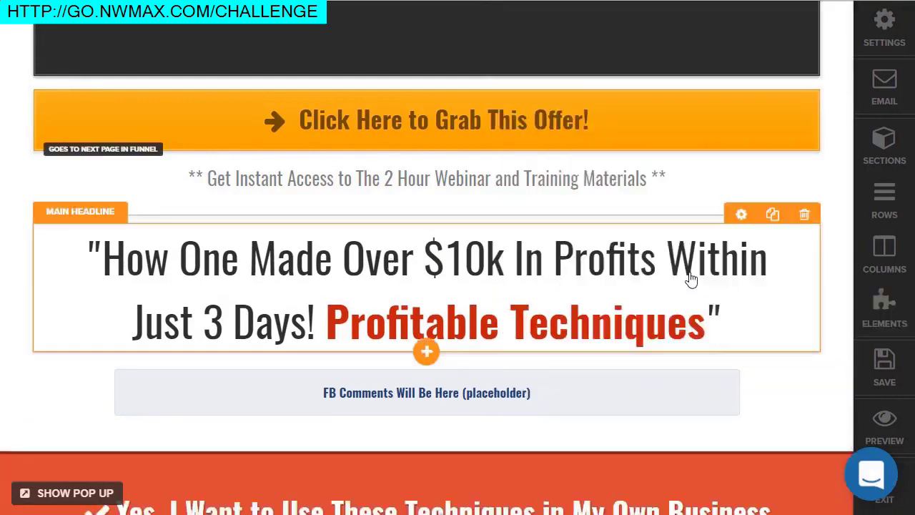
# Add a Headline / Text element below the duplicated headline and delete the FB Comments placeholder.
pyautogui.click(426, 351)
pyautogui.click(463, 129)
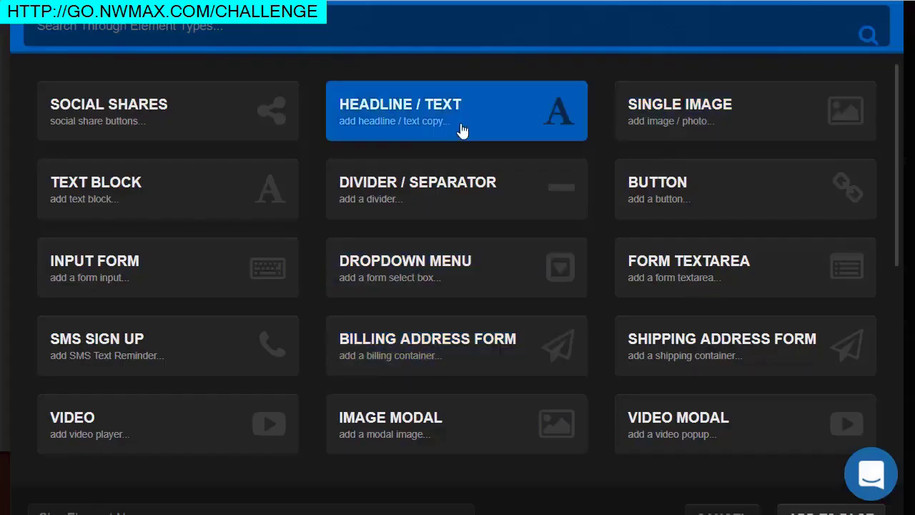
pyautogui.click(829, 510)
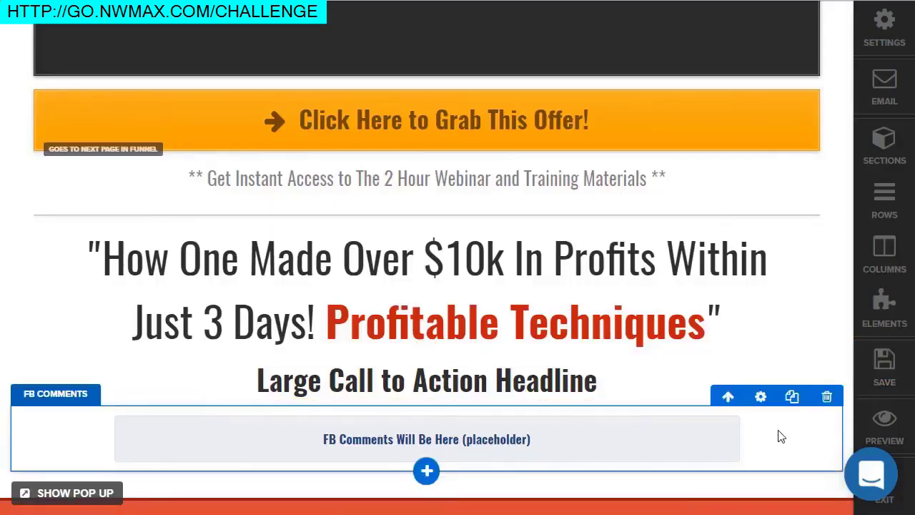
pyautogui.click(827, 397)
pyautogui.click(537, 87)
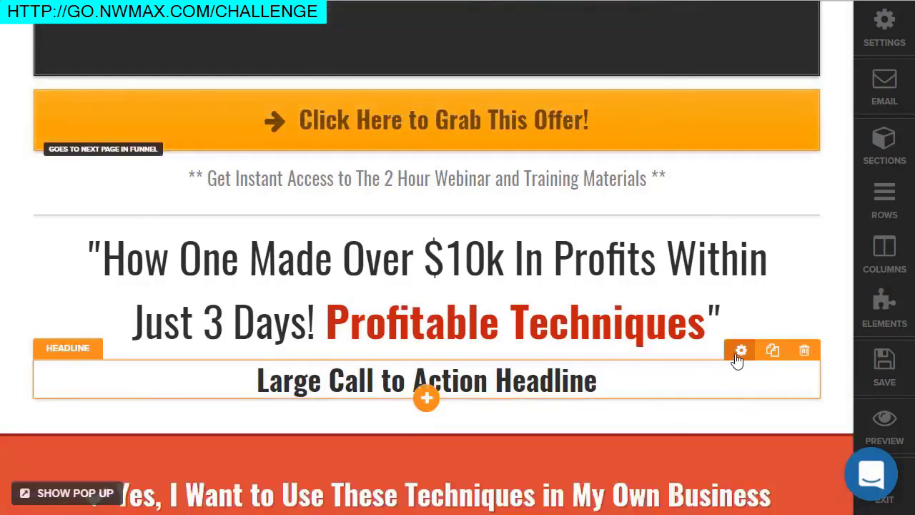
# Align the new "Large Call to Action Headline" to the left and set its font size to 20 px.
pyautogui.click(740, 351)
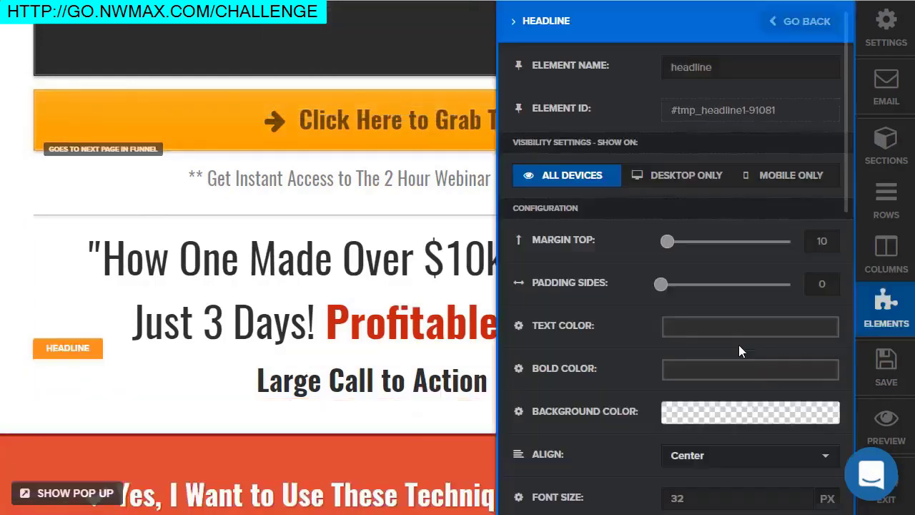
pyautogui.click(690, 457)
pyautogui.click(674, 373)
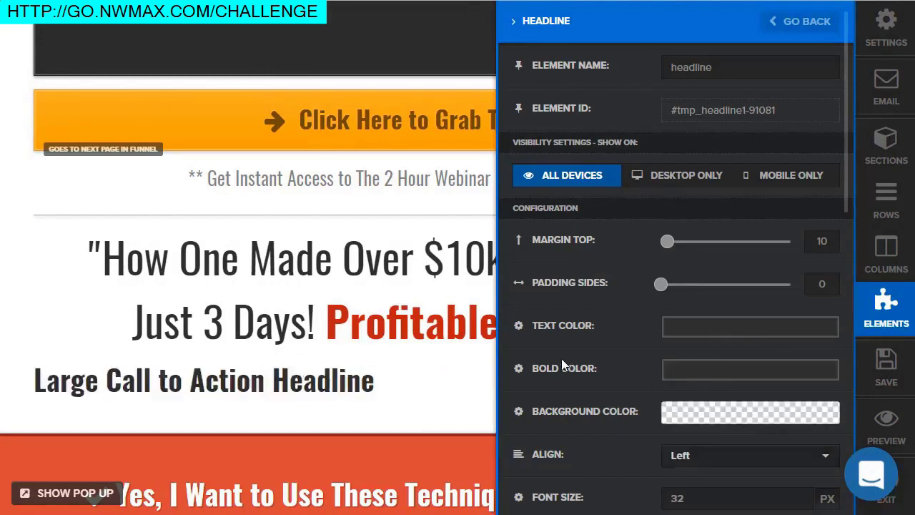
pyautogui.scroll(-4, 562, 363)
pyautogui.click(826, 279)
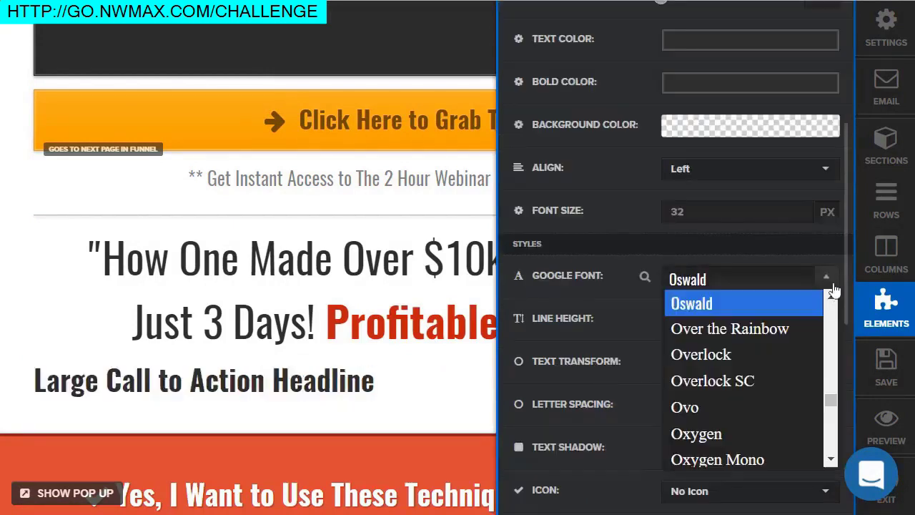
pyautogui.click(682, 214)
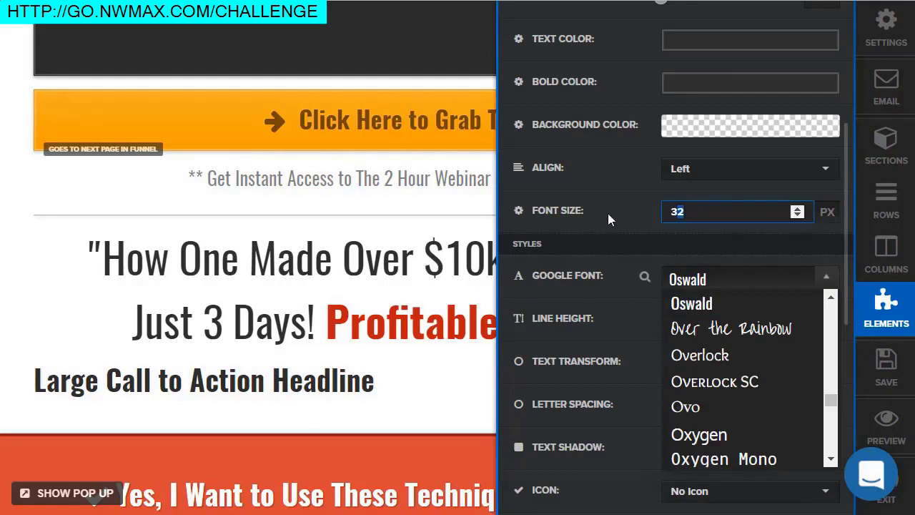
pyautogui.write('20')
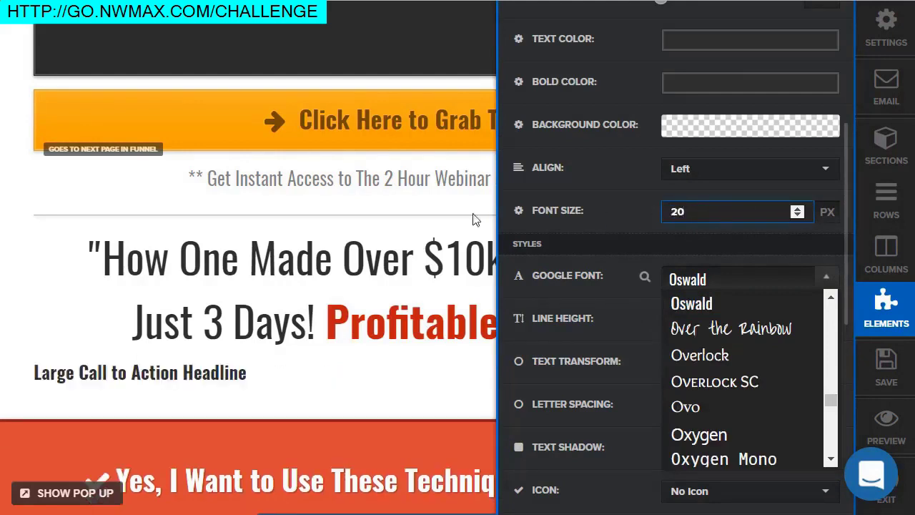
pyautogui.scroll(5, 627, 191)
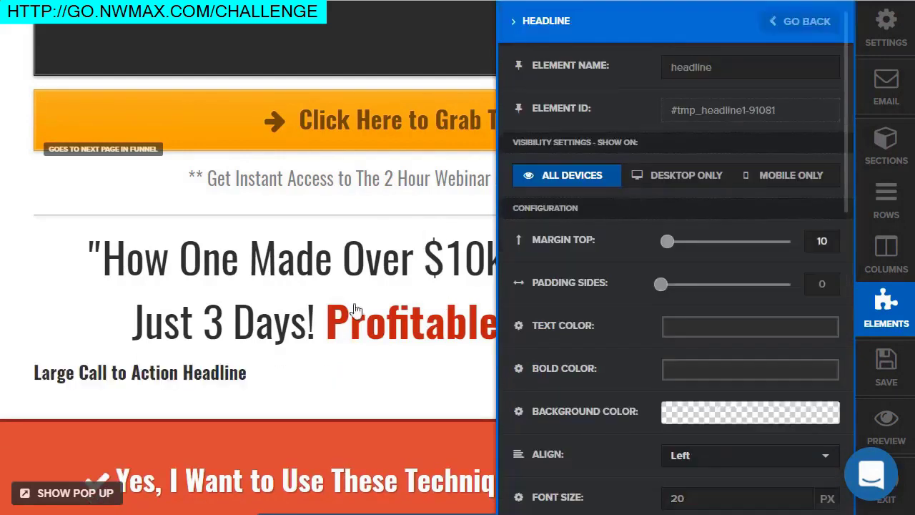
pyautogui.click(250, 373)
# Remove the bold formatting from the "Large Call to Action Headline" text.
pyautogui.moveTo(408, 380)
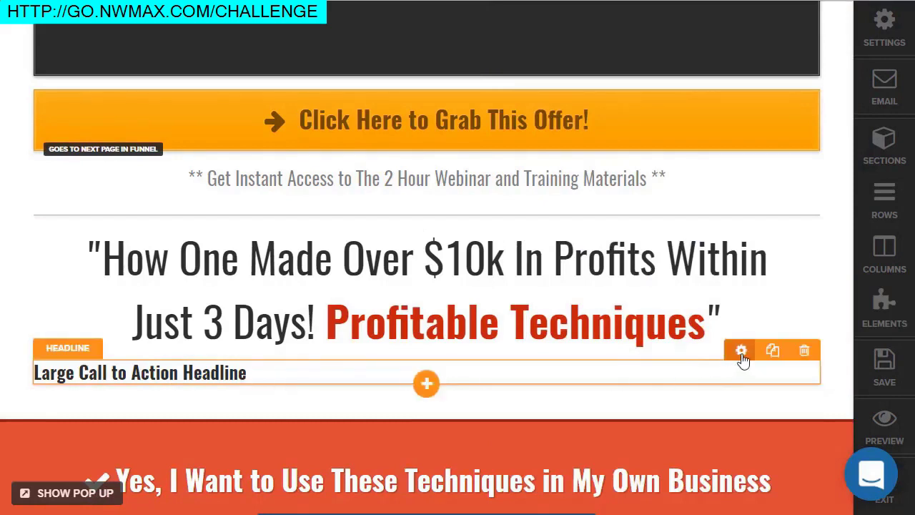
pyautogui.click(558, 349)
pyautogui.click(261, 372)
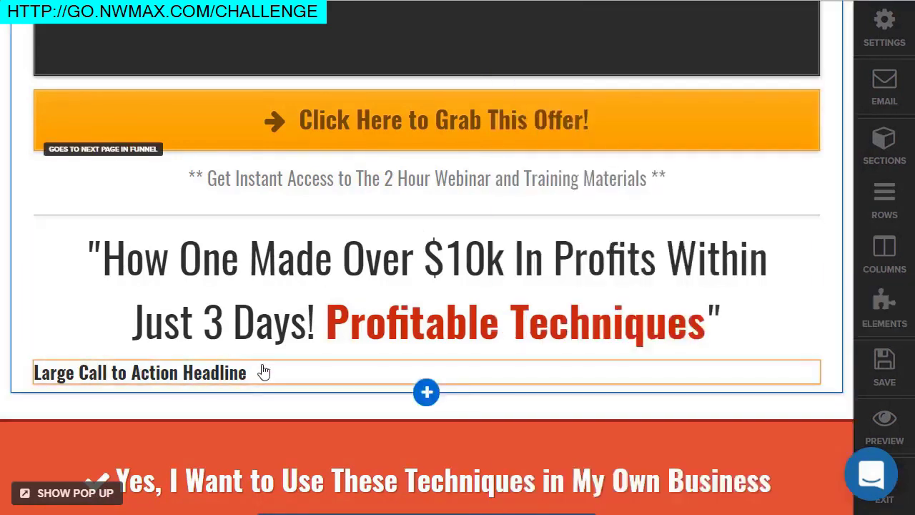
pyautogui.click(261, 372)
pyautogui.moveTo(262, 373); pyautogui.dragTo(25, 351)
pyautogui.click(45, 345)
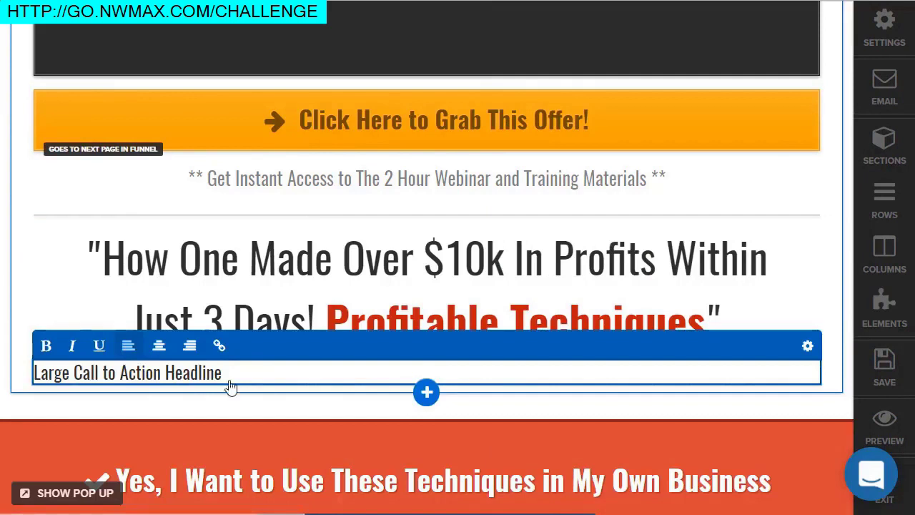
# Replace the call-to-action headline's text with "And now you can start typing whatever you want.".
pyautogui.click(296, 373)
pyautogui.hotkey('ctrl', 'a')
pyautogui.write('A')
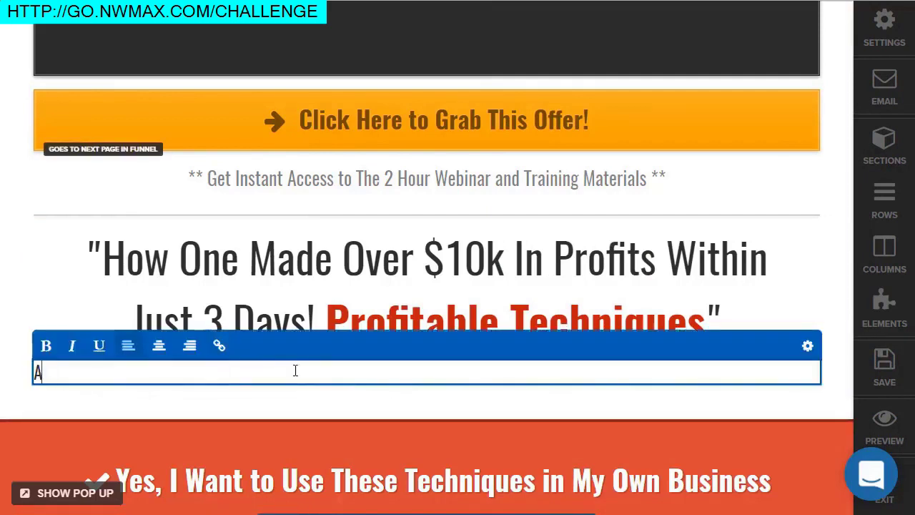
pyautogui.write('nd now you can star')
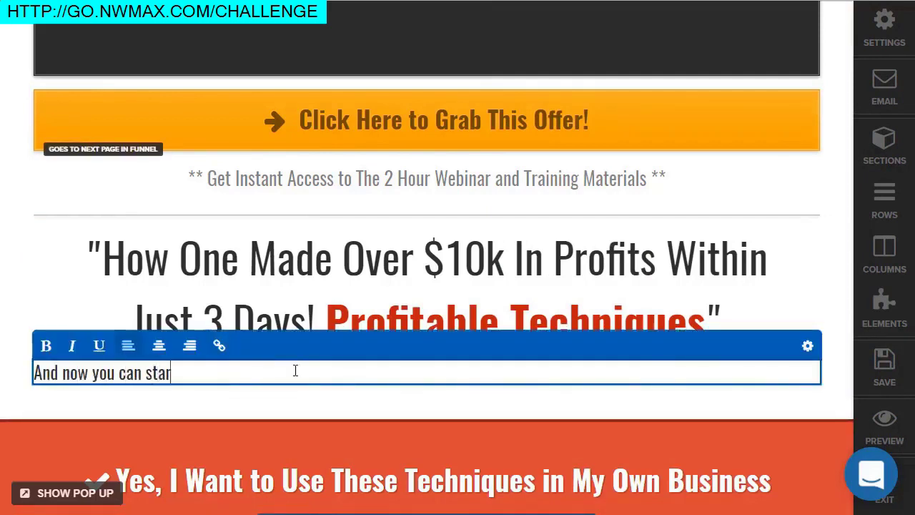
pyautogui.write('t typing what')
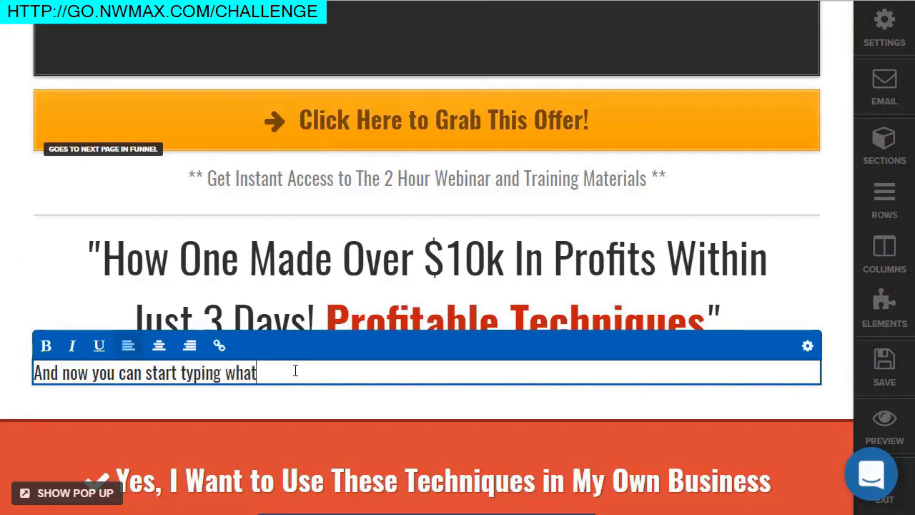
pyautogui.write('ever you want')
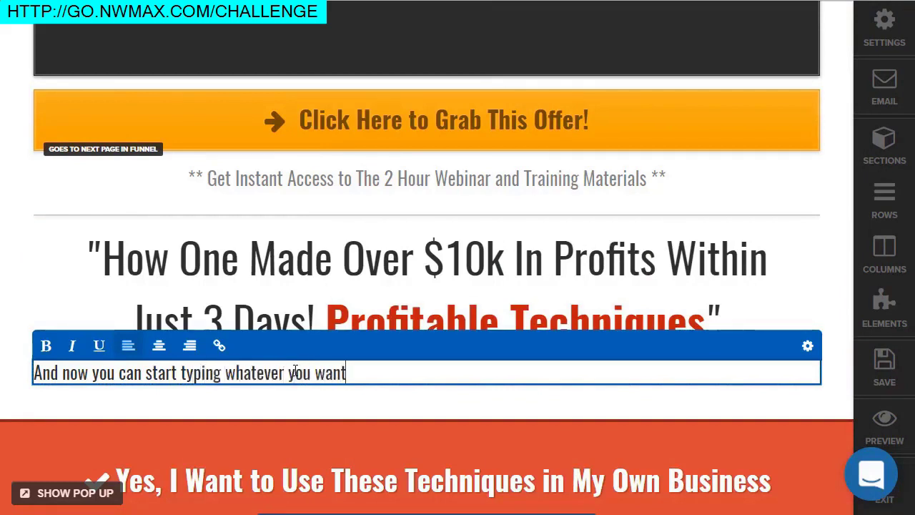
pyautogui.write('.')
# Copy the sentence and paste it repeatedly as separate, evenly spaced paragraphs within the same text element.
pyautogui.hotkey('ctrl', 'a')
pyautogui.hotkey('ctrl', 'c')
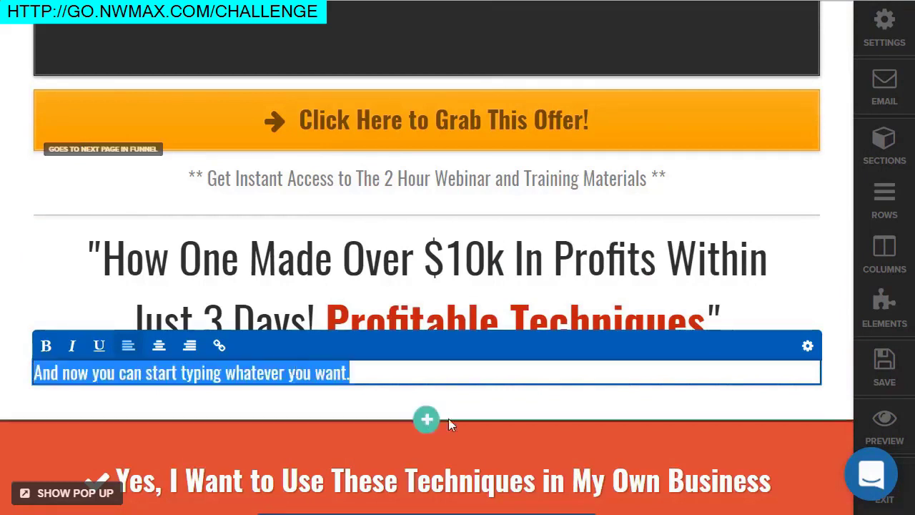
pyautogui.click(429, 369)
pyautogui.hotkey('ctrl', 'v')
pyautogui.hotkey('ctrl', 'v')
pyautogui.hotkey('ctrl', 'v')
pyautogui.hotkey('ctrl', 'v')
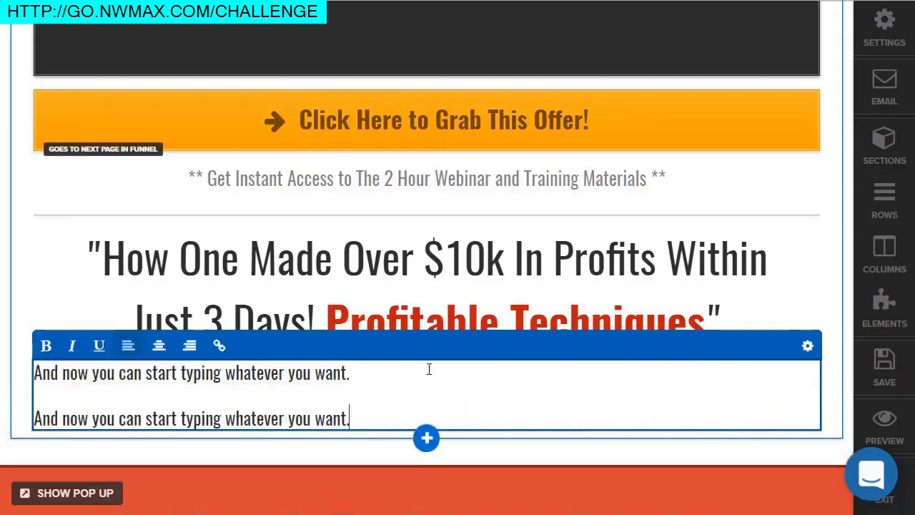
pyautogui.hotkey('ctrl', 'v')
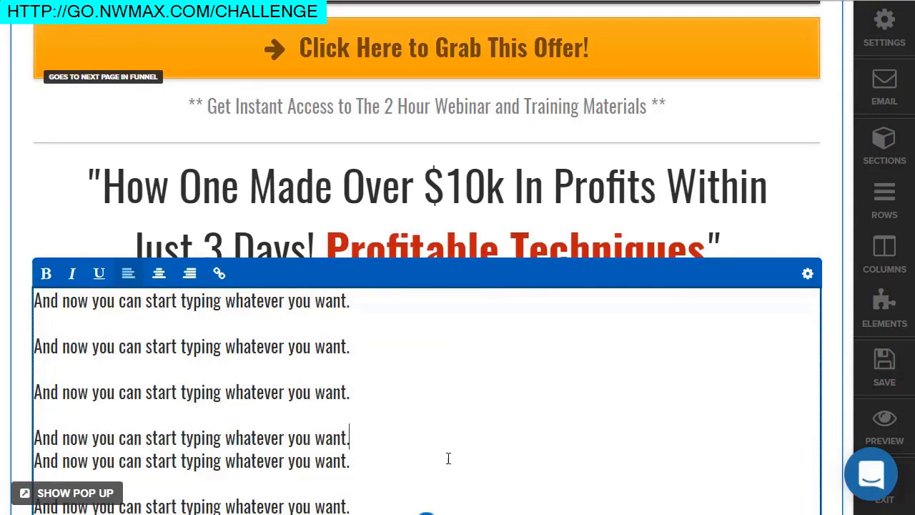
pyautogui.click(590, 147)
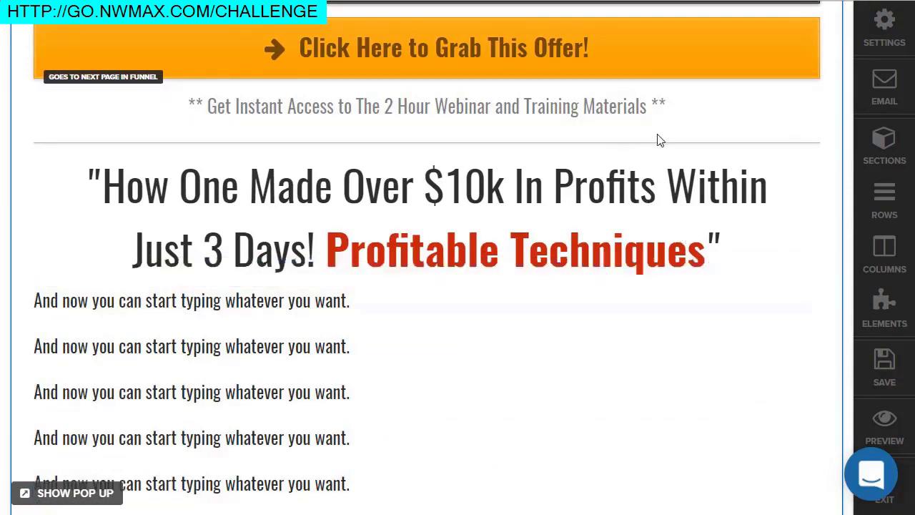
# Duplicate the main headline above the paragraphs and move one copy below the paragraph text.
pyautogui.moveTo(715, 175)
pyautogui.click(771, 142)
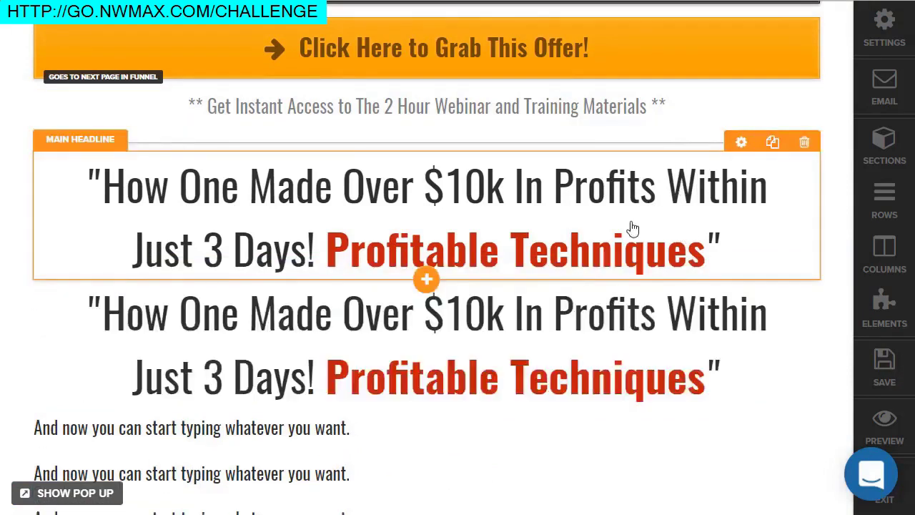
pyautogui.scroll(-3, 635, 227)
pyautogui.moveTo(579, 194)
pyautogui.mouseDown()
pyautogui.moveTo(541, 455)
pyautogui.moveTo(604, 414)
pyautogui.mouseUp()
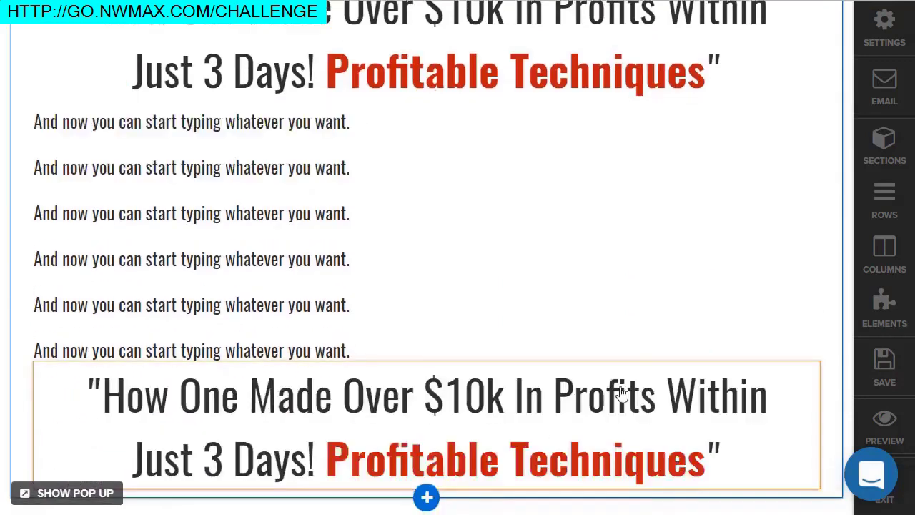
# Look over the sales page layout from the new headline and paragraphs up to the opening section.
pyautogui.scroll(-3, 699, 260)
pyautogui.scroll(4, 443, 312)
pyautogui.scroll(-8, 582, 300)
pyautogui.scroll(15, 623, 290)
pyautogui.scroll(2, 560, 160)
pyautogui.scroll(-6, 662, 171)
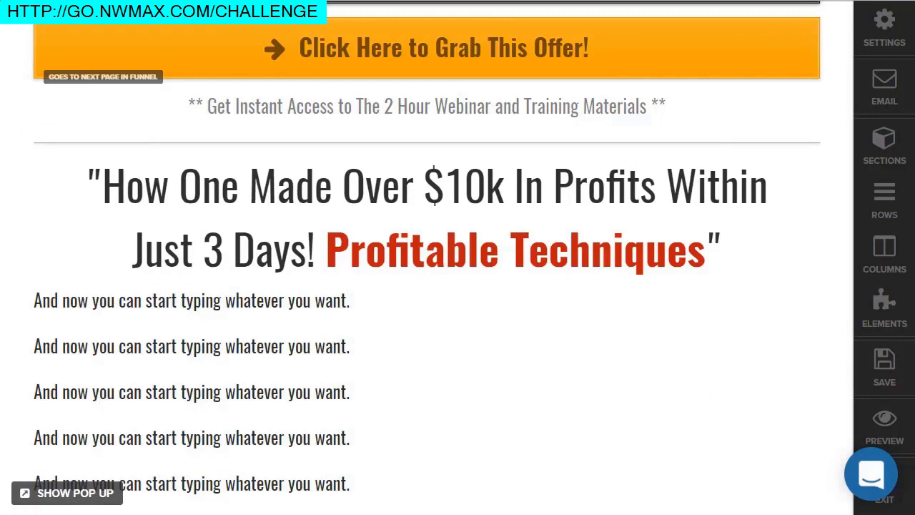
pyautogui.scroll(8, 707, 229)
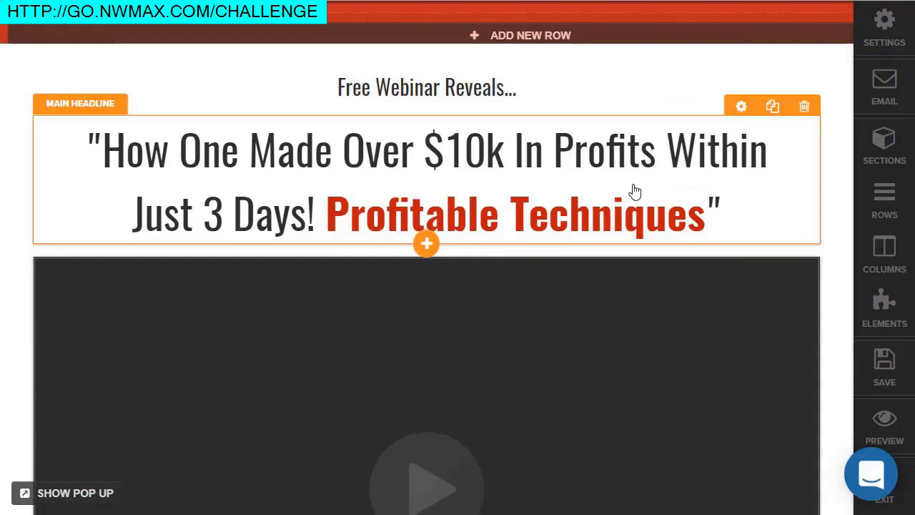
# Delete the video element beneath the opening main headline.
pyautogui.scroll(-4, 630, 189)
pyautogui.scroll(4, 639, 198)
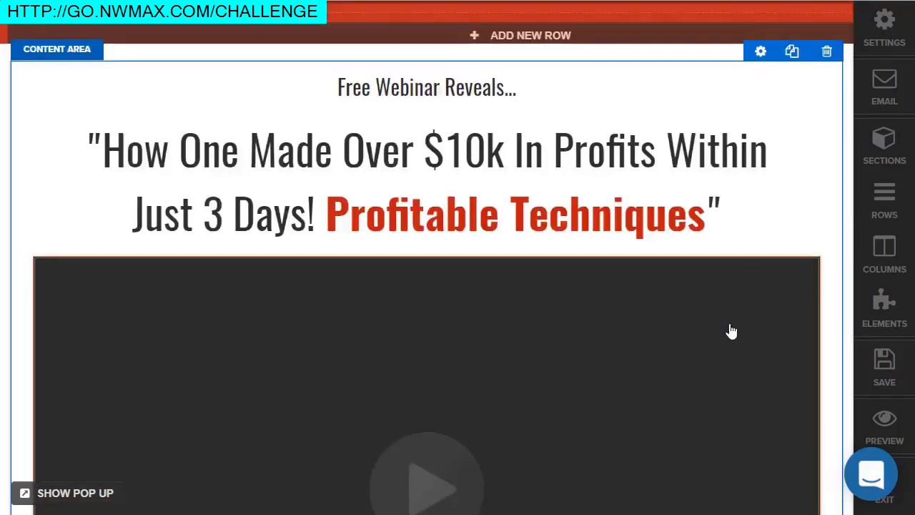
pyautogui.click(804, 246)
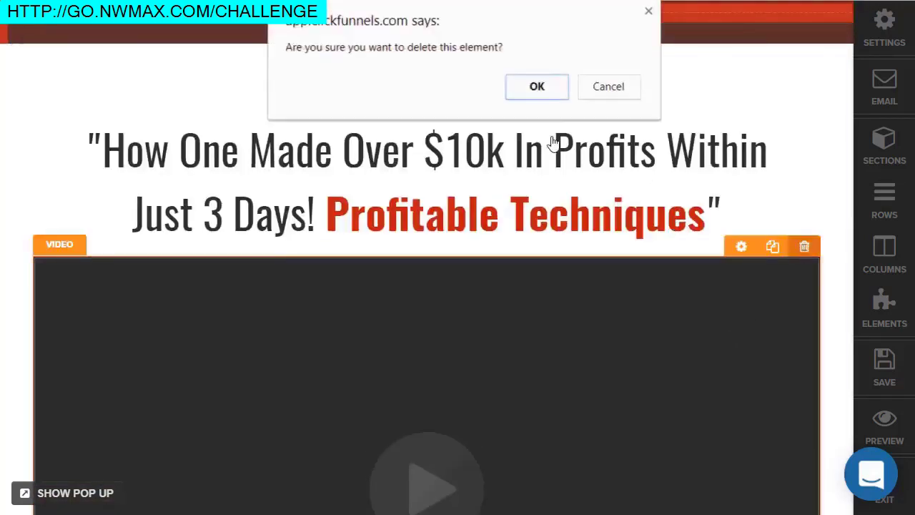
pyautogui.click(535, 85)
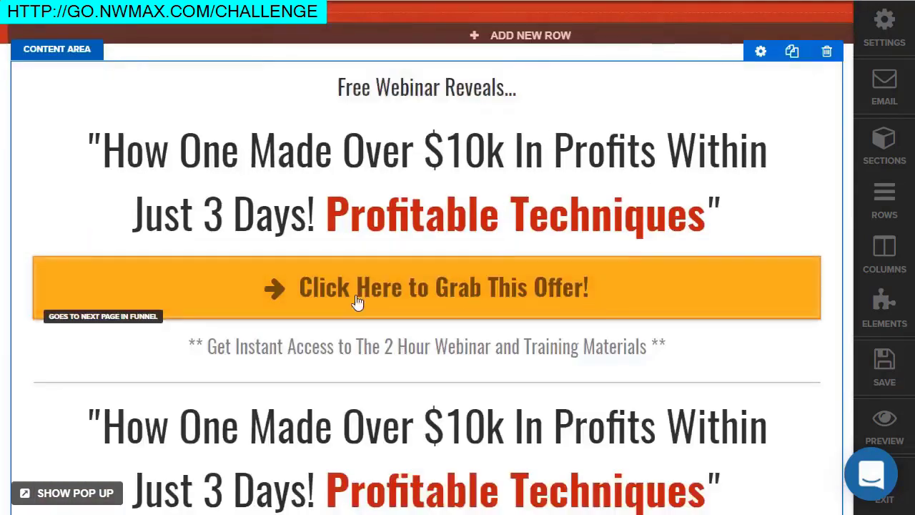
# Change the text of the "Click Here to Grab This Offer!" button to "GET INSTANT ACCESS".
pyautogui.click(537, 288)
pyautogui.click(820, 284)
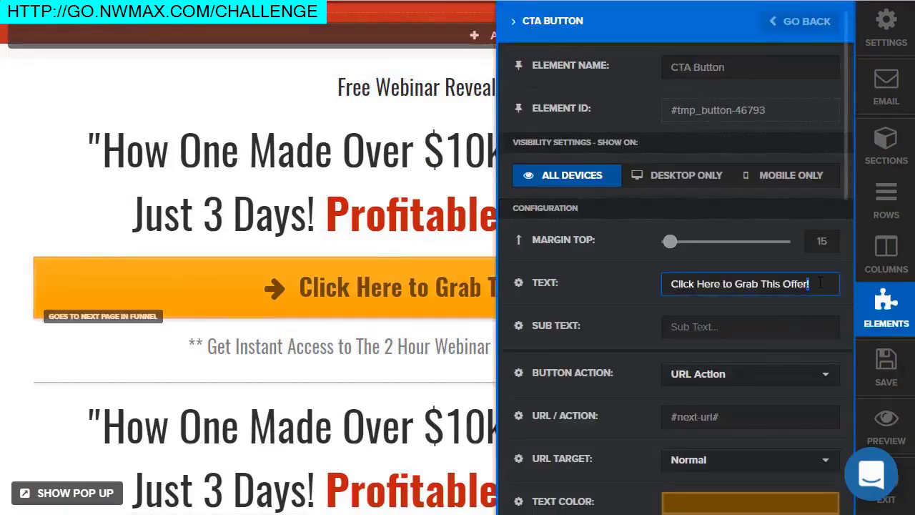
pyautogui.tripleClick(746, 293)
pyautogui.write('GET I')
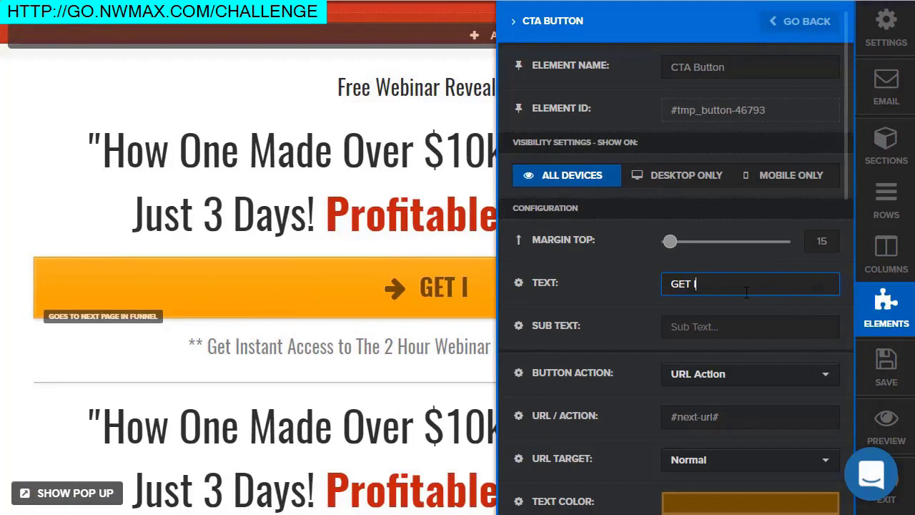
pyautogui.write('NSTANT ACCESS')
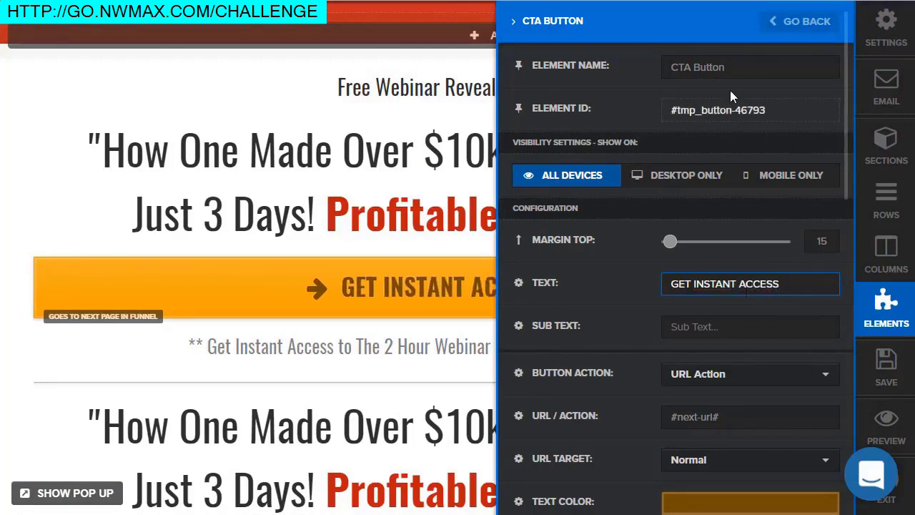
# Set the "GET INSTANT ACCESS" button's background color to bright red and review the edited page.
pyautogui.scroll(-4, 740, 179)
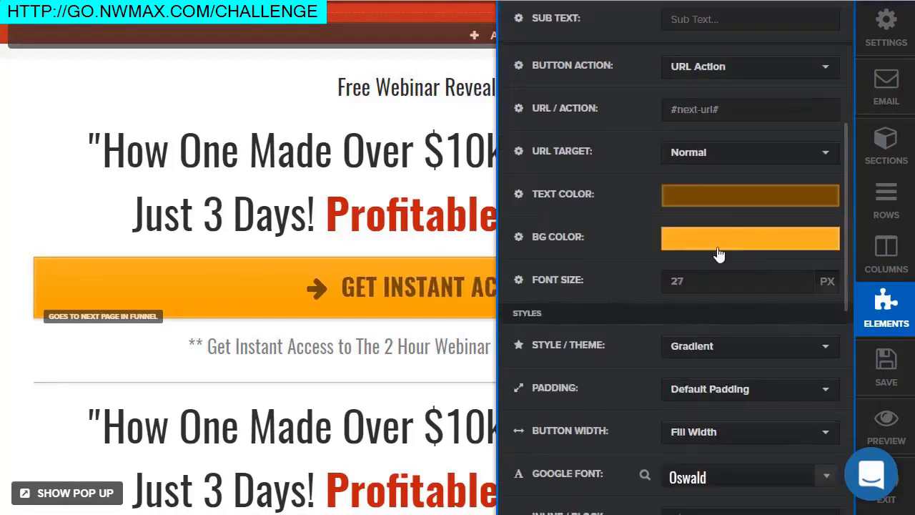
pyautogui.click(727, 247)
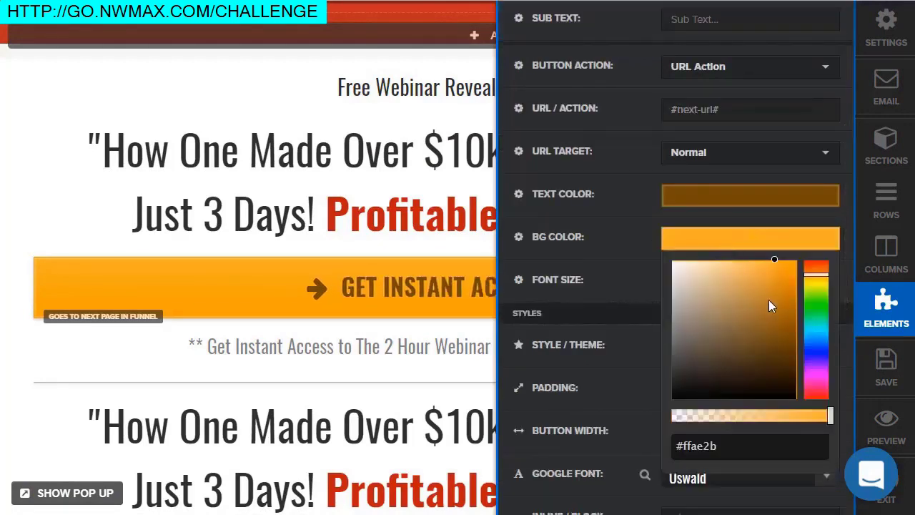
pyautogui.click(816, 293)
pyautogui.click(816, 263)
pyautogui.click(790, 260)
pyautogui.click(460, 204)
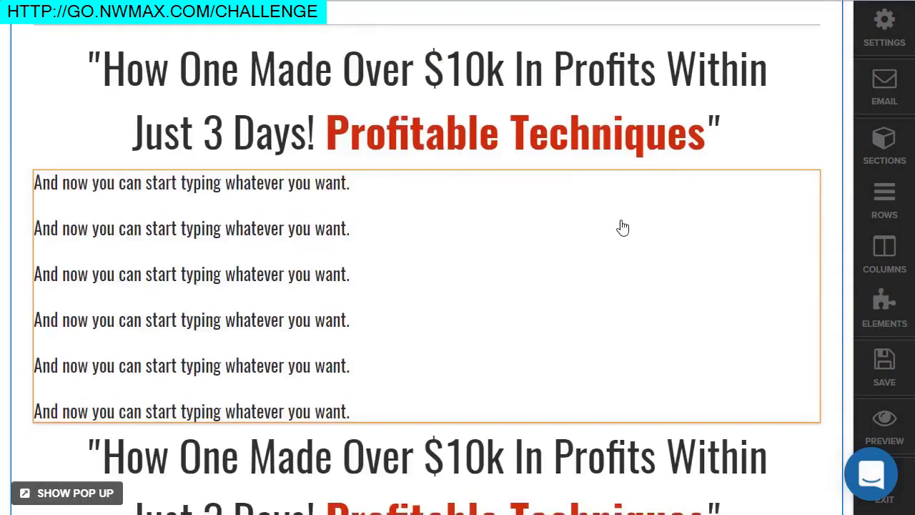
pyautogui.scroll(-7, 622, 228)
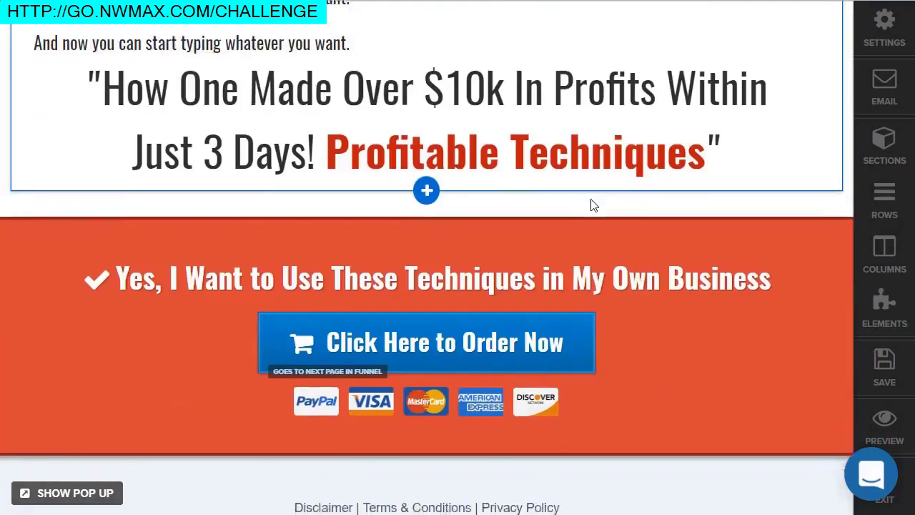
pyautogui.scroll(5, 598, 204)
pyautogui.scroll(6, 606, 201)
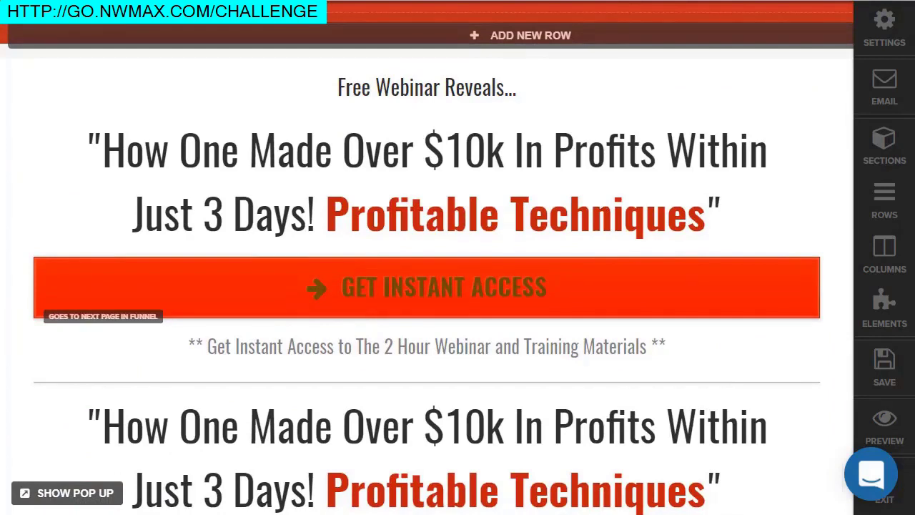
# Set the "GET INSTANT ACCESS" button's background color to yellow.
pyautogui.click(627, 295)
pyautogui.scroll(-4, 644, 373)
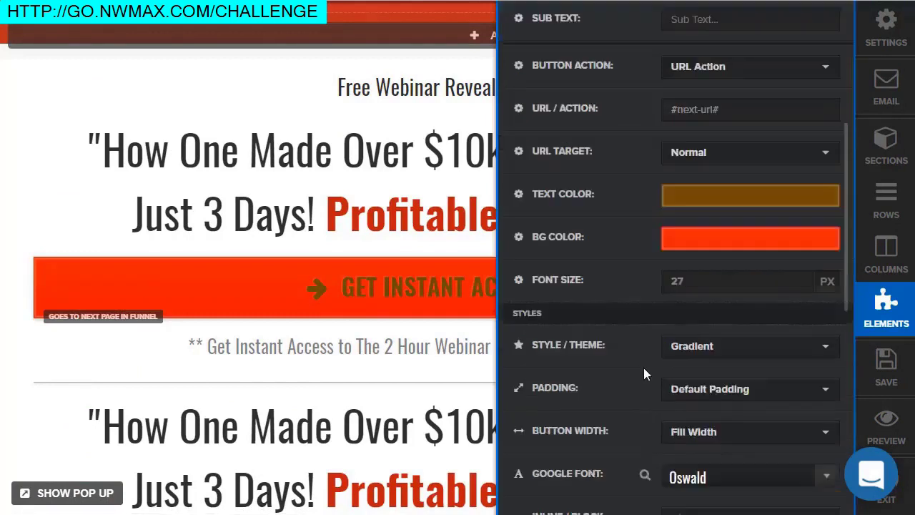
pyautogui.click(748, 243)
pyautogui.moveTo(732, 382); pyautogui.dragTo(762, 275)
pyautogui.click(817, 286)
pyautogui.click(497, 254)
# Look over the rest of the sales page and exit its editor without saving the changes.
pyautogui.scroll(-10, 621, 301)
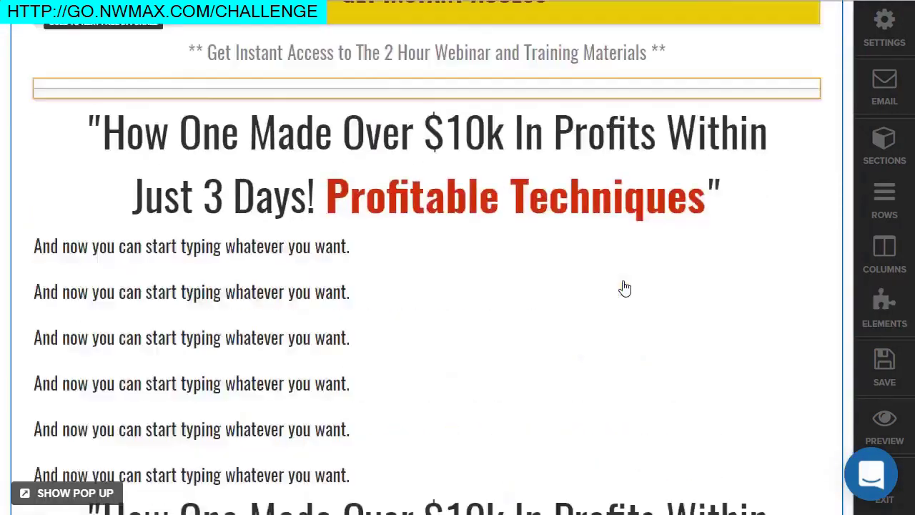
pyautogui.click(906, 493)
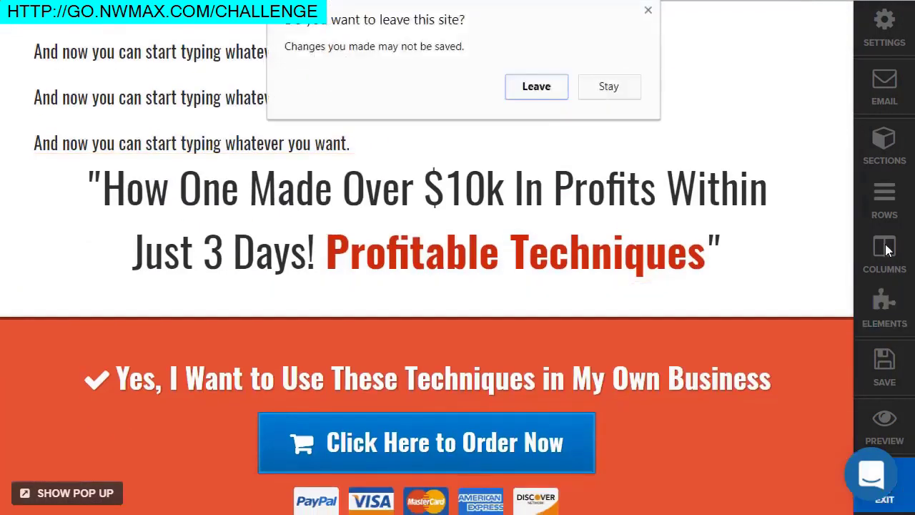
pyautogui.click(537, 87)
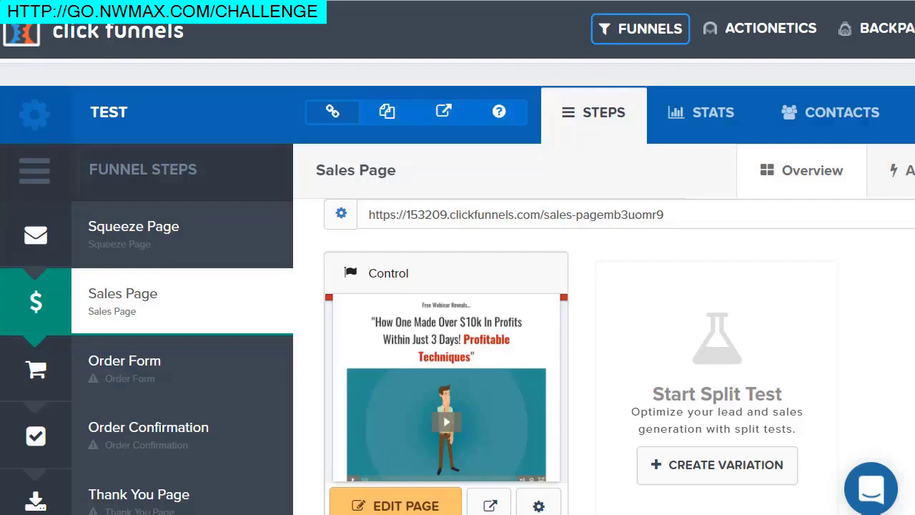
# Add a funnel step named Upsell2 with the path ghnfd and place it between Order Form and Order Confirmation.
pyautogui.scroll(-2, 614, 246)
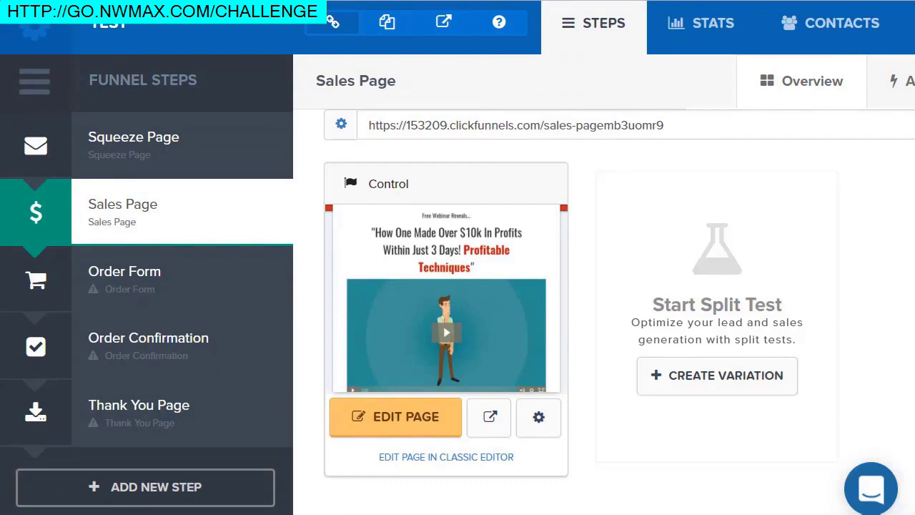
pyautogui.click(164, 493)
pyautogui.write('Upsell 3')
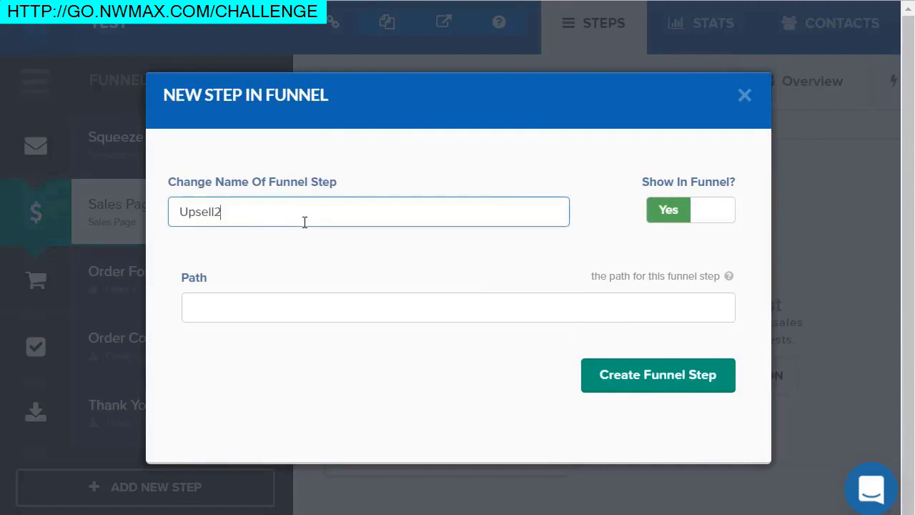
pyautogui.click(325, 309)
pyautogui.write('ghnfd')
pyautogui.click(605, 382)
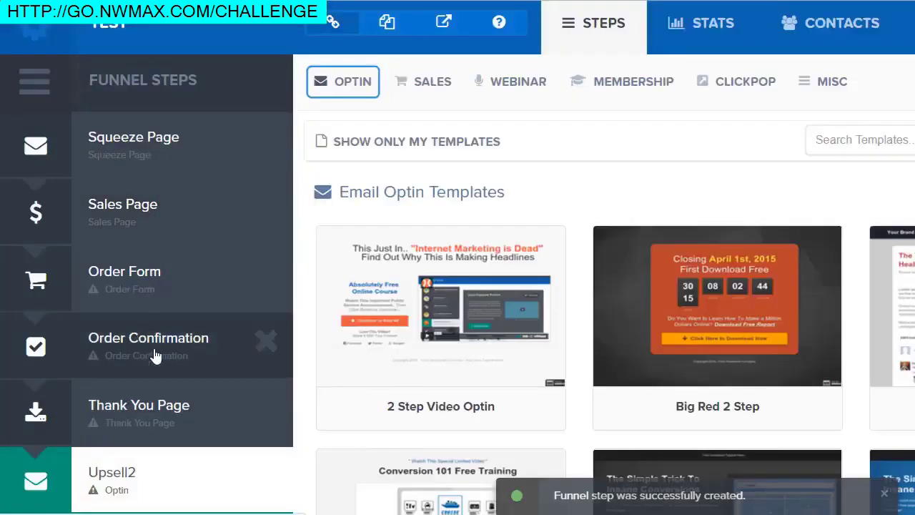
pyautogui.moveTo(27, 492); pyautogui.dragTo(43, 335)
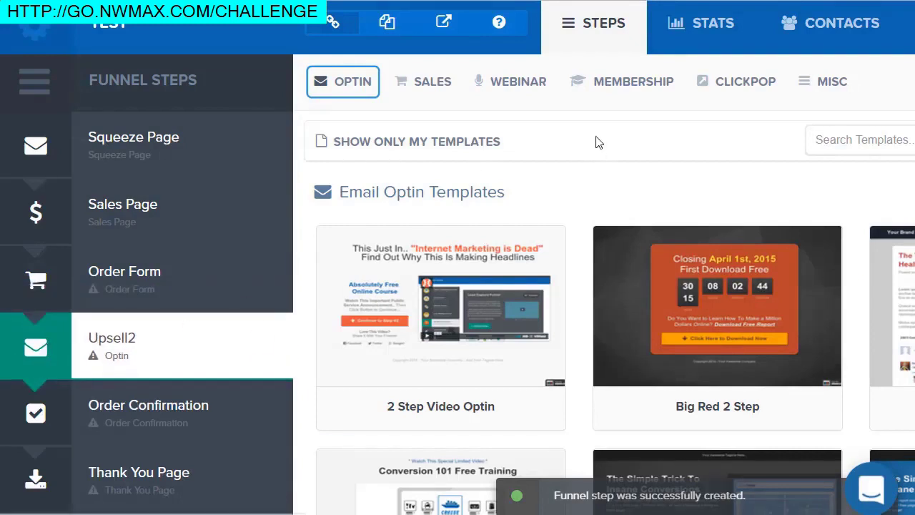
# Assign the OTO Video template from the One Click Upsell (OTO) templates to the Upsell2 step.
pyautogui.click(442, 83)
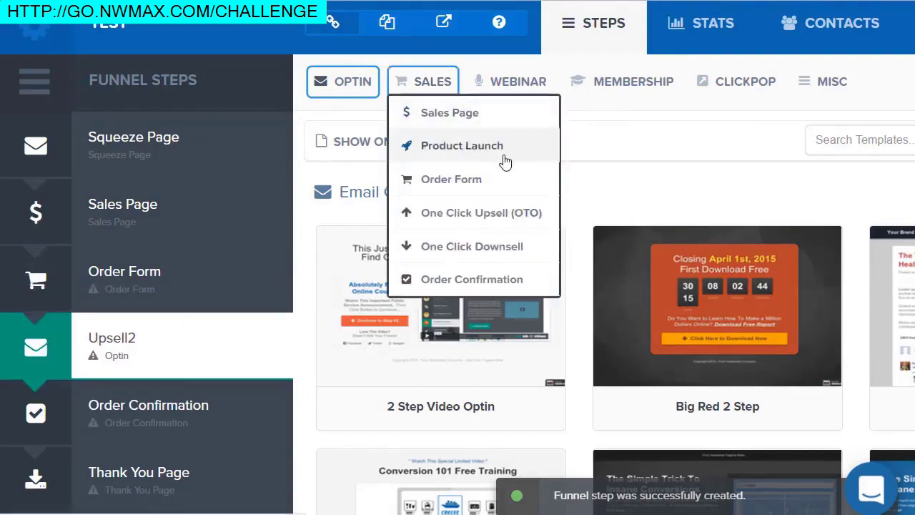
pyautogui.click(501, 220)
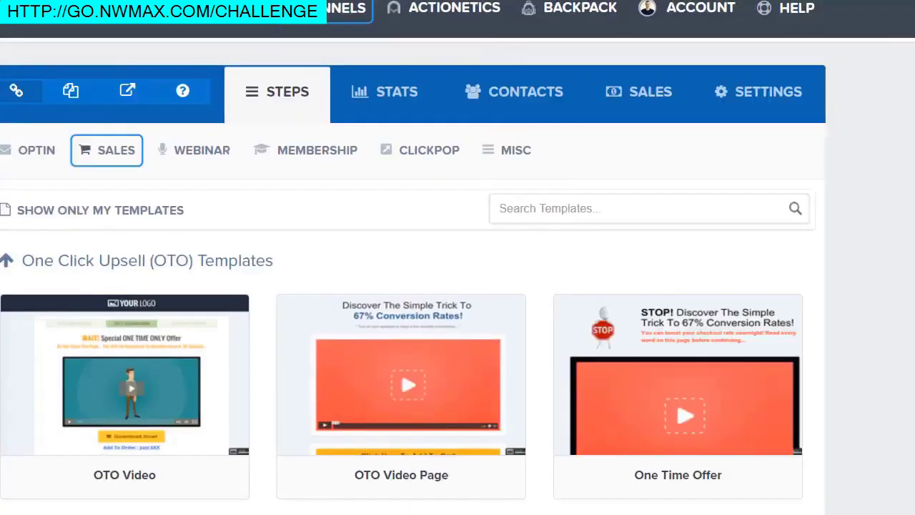
pyautogui.scroll(-1, 912, 245)
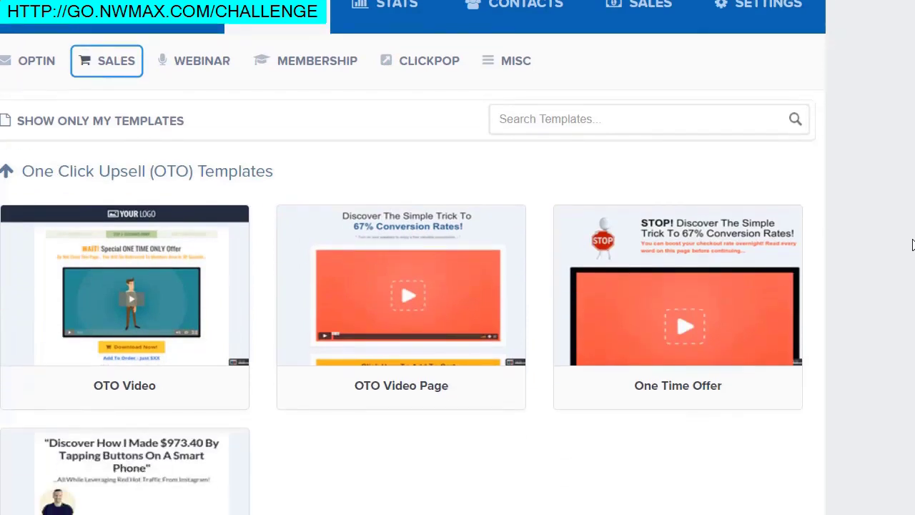
pyautogui.scroll(1, 912, 244)
pyautogui.click(176, 366)
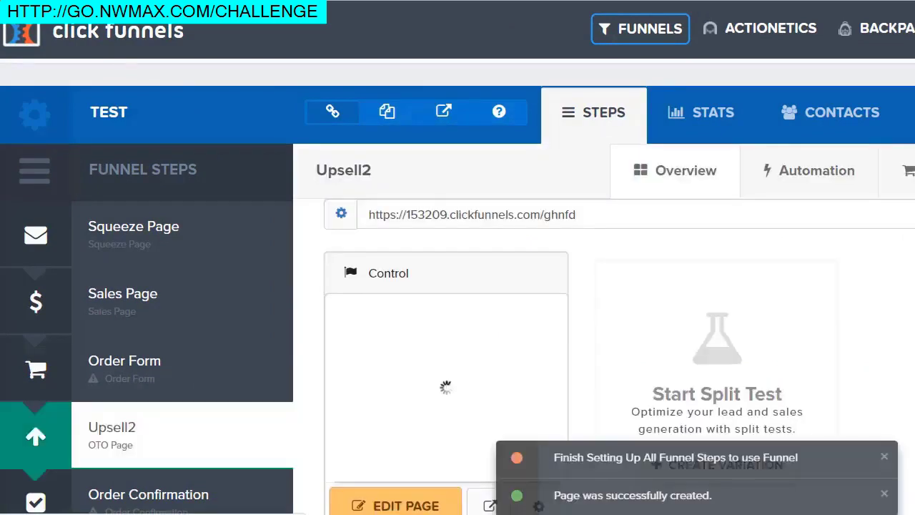
# Open the Upsell2 page in the editor, examine its headline, video, order button and decline link, and exit the editor.
pyautogui.scroll(-1, 710, 301)
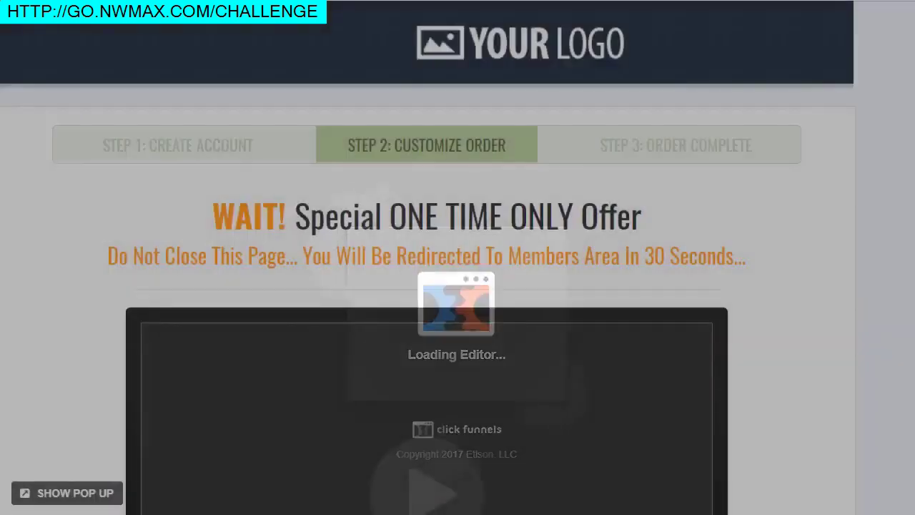
pyautogui.scroll(-10, 751, 186)
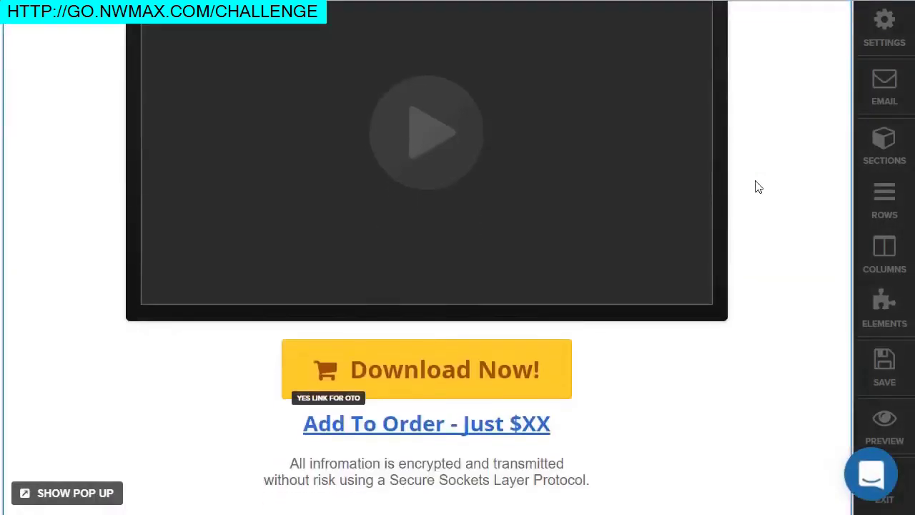
pyautogui.scroll(6, 756, 187)
pyautogui.scroll(3, 759, 189)
pyautogui.scroll(-4, 639, 205)
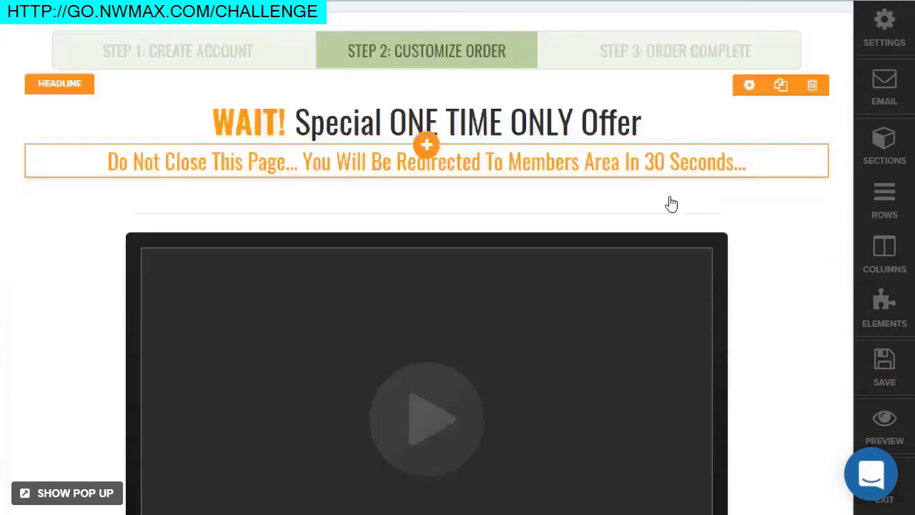
pyautogui.scroll(-2, 769, 270)
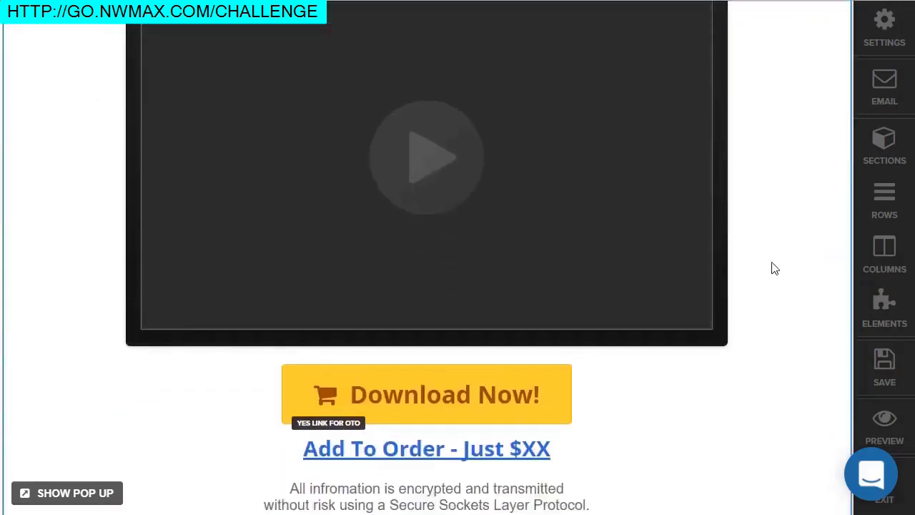
pyautogui.scroll(3, 348, 250)
pyautogui.scroll(-5, 810, 236)
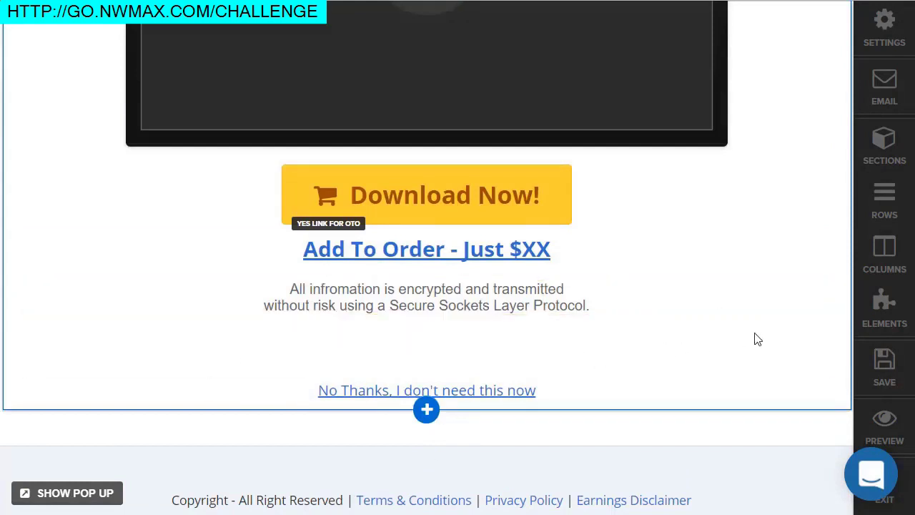
pyautogui.scroll(5, 758, 339)
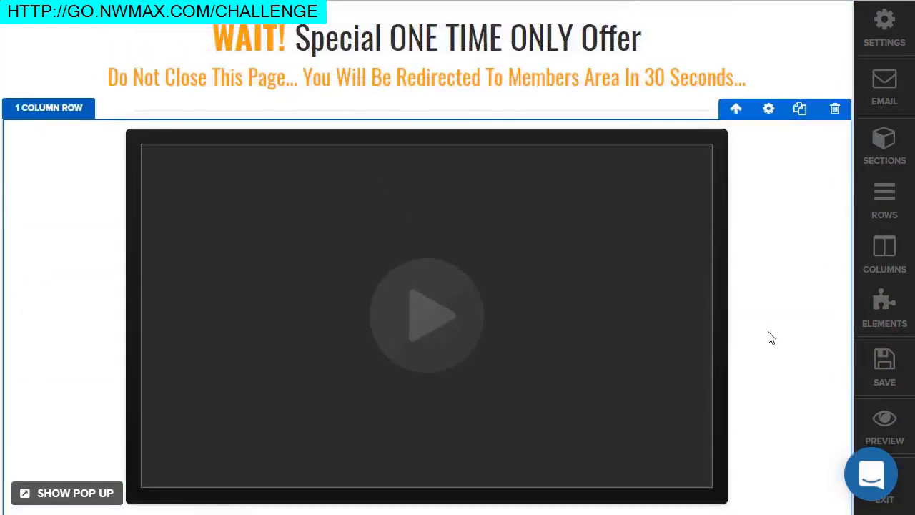
pyautogui.scroll(3, 771, 337)
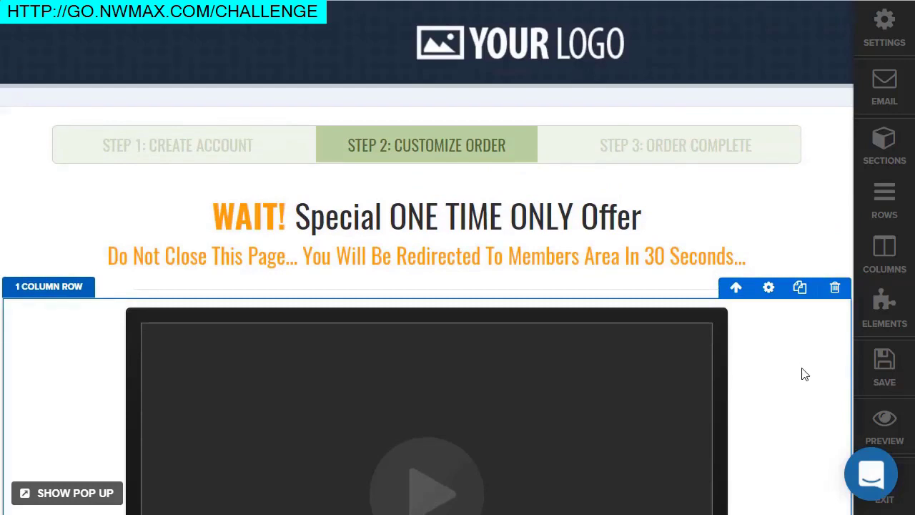
pyautogui.click(903, 503)
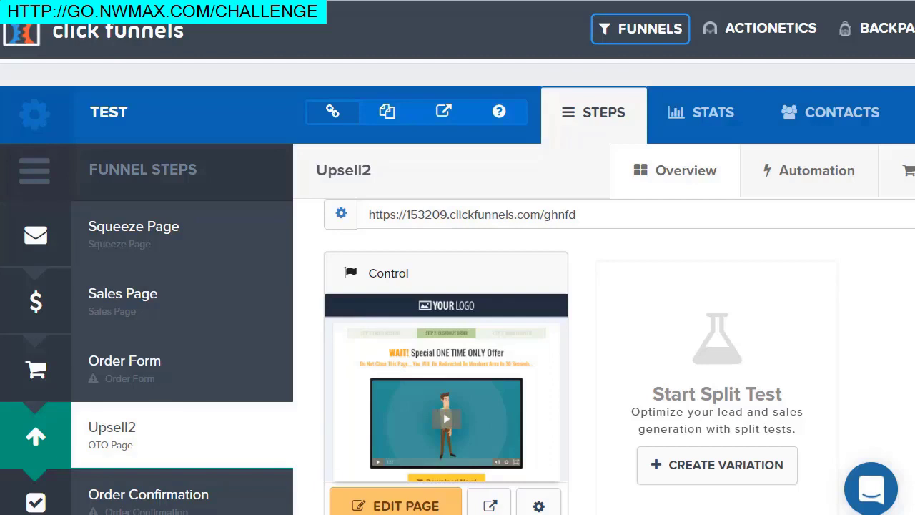
# Assign the Training / Webinar Order Form template to the Order Form step.
pyautogui.scroll(-2, 852, 278)
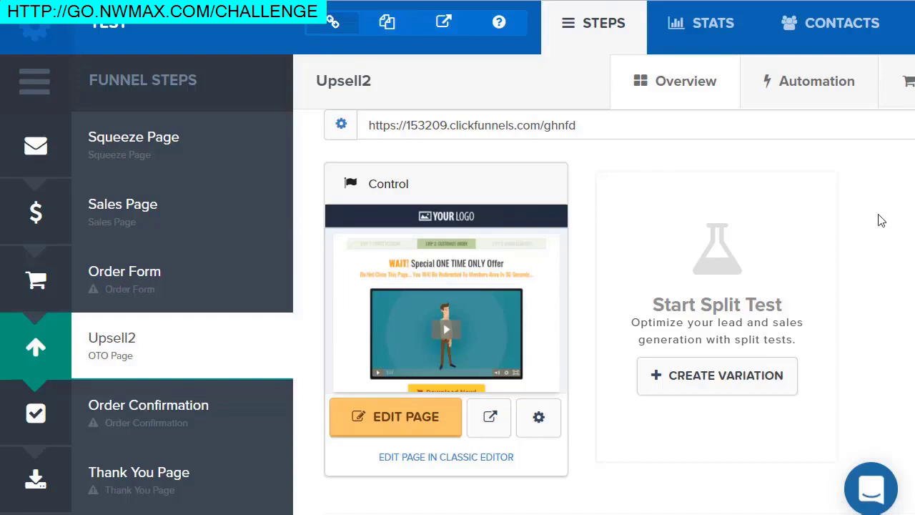
pyautogui.scroll(2, 882, 221)
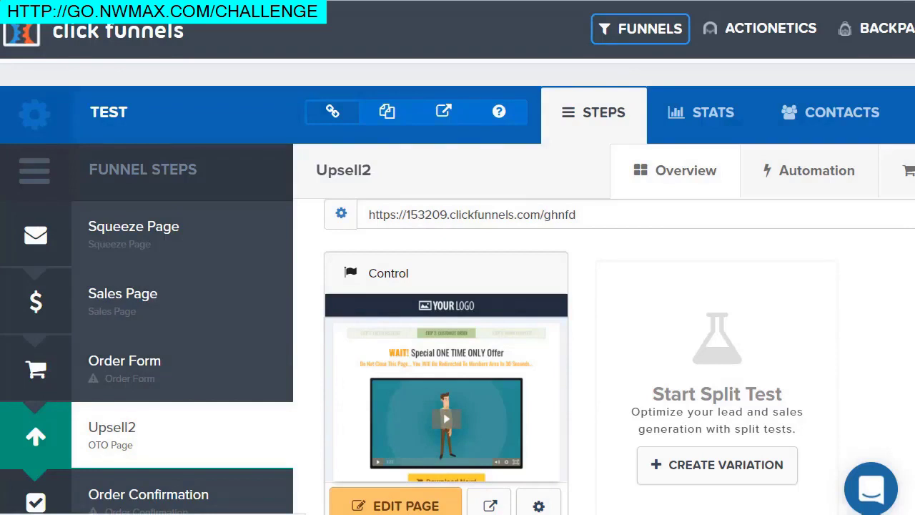
pyautogui.click(125, 360)
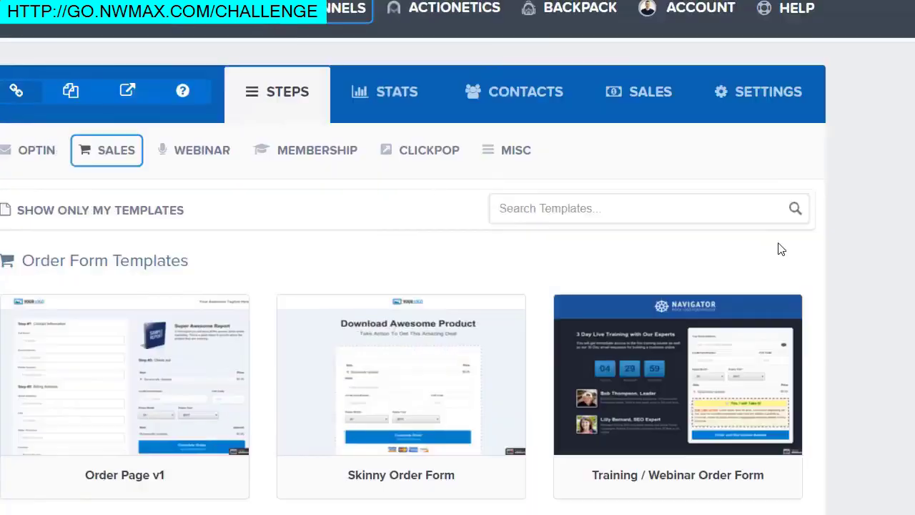
pyautogui.scroll(-3, 780, 242)
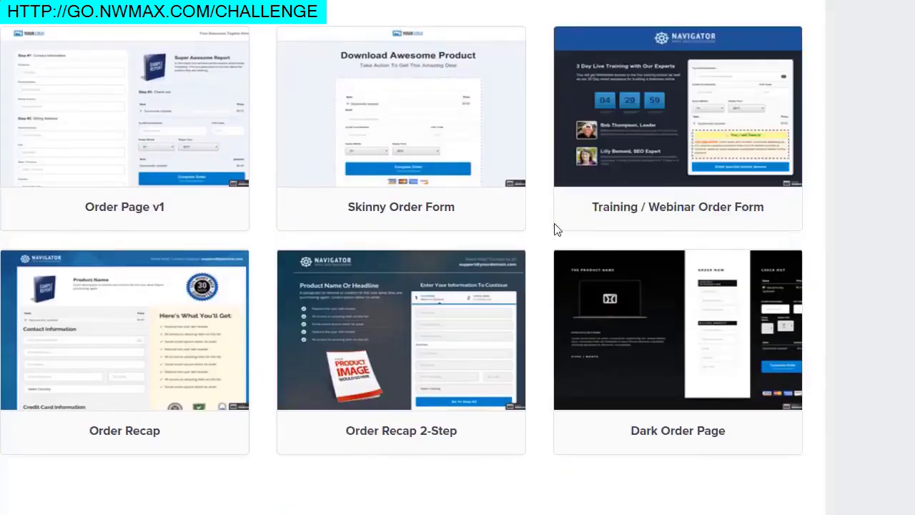
pyautogui.moveTo(450, 127)
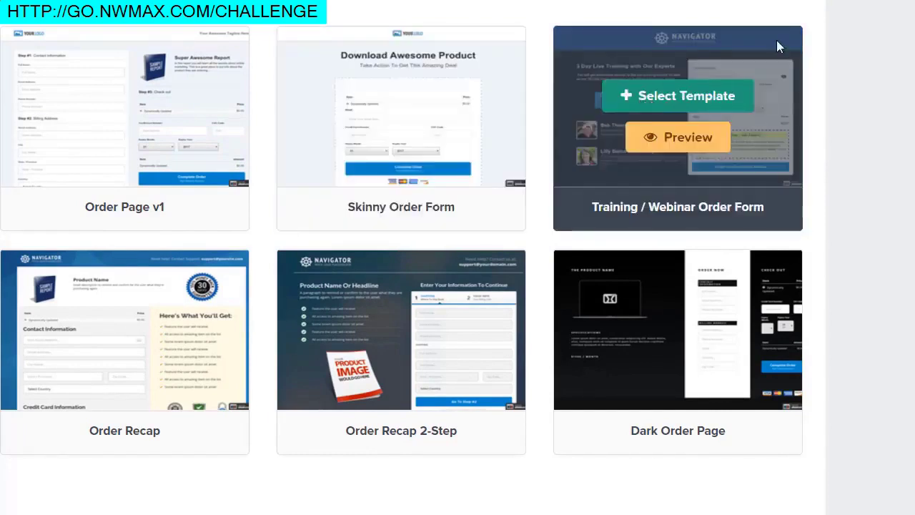
pyautogui.click(653, 100)
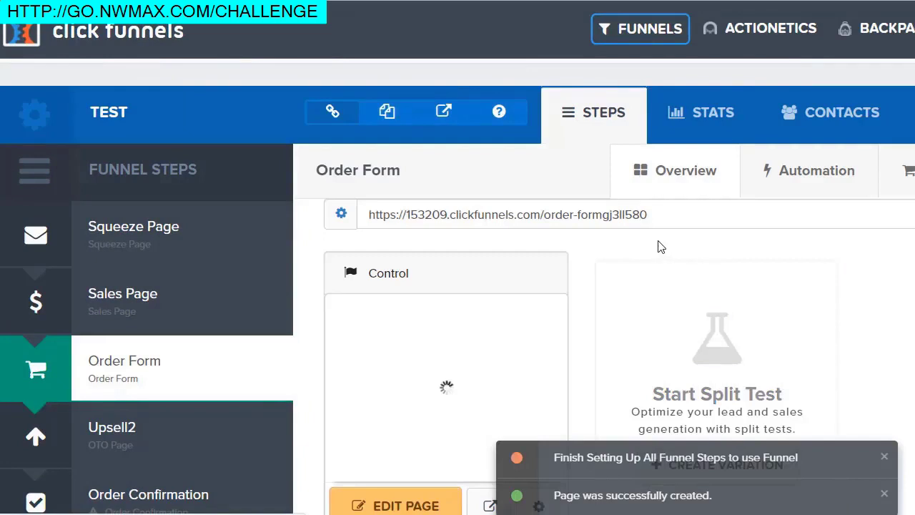
# Open the order form page in the editor and examine its training details, payment fields and one-time-offer box.
pyautogui.scroll(-3, 620, 263)
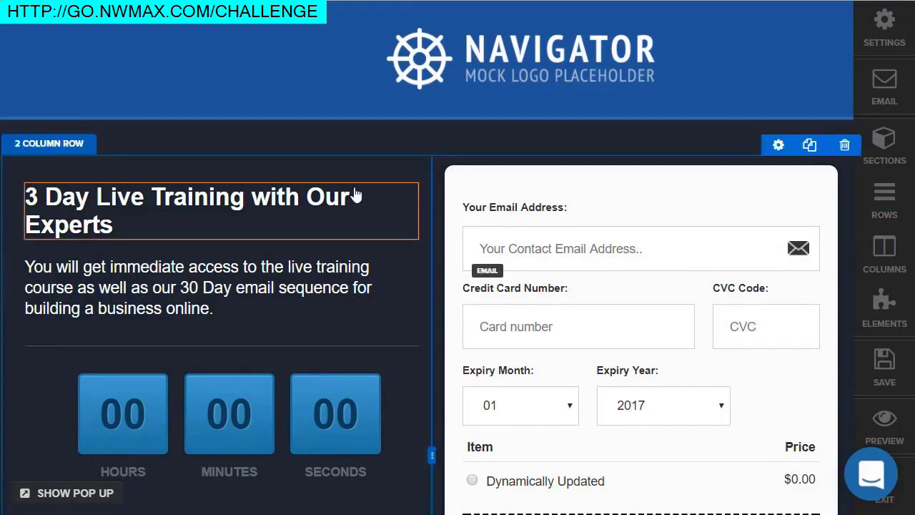
pyautogui.scroll(-3, 355, 194)
pyautogui.scroll(-3, 356, 193)
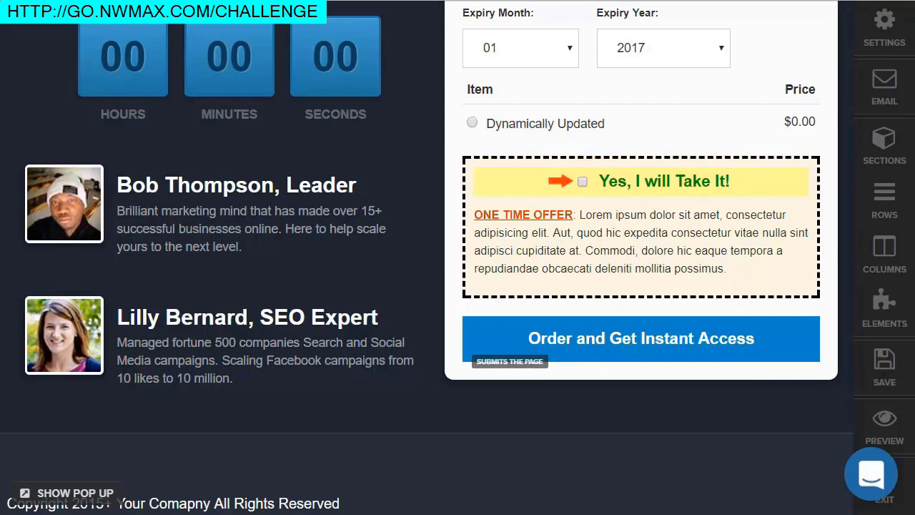
pyautogui.scroll(4, 619, 260)
pyautogui.scroll(-2, 653, 299)
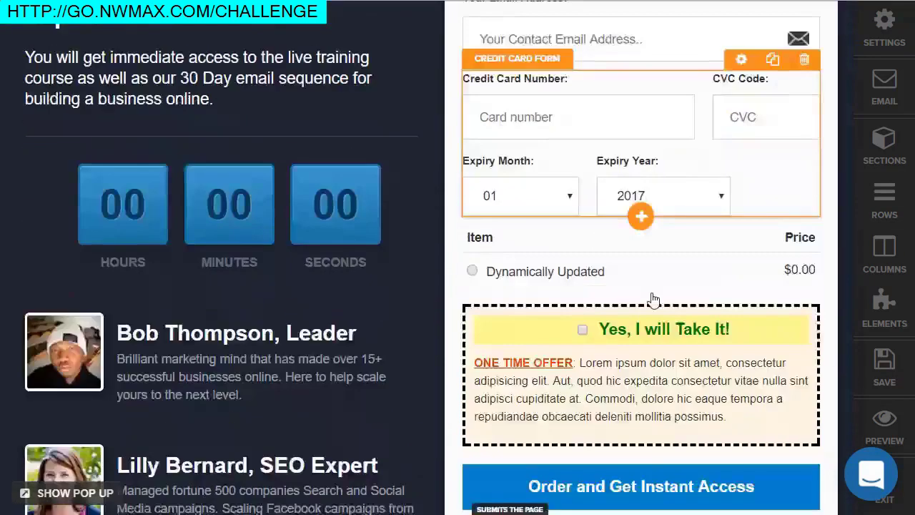
pyautogui.scroll(-1, 653, 299)
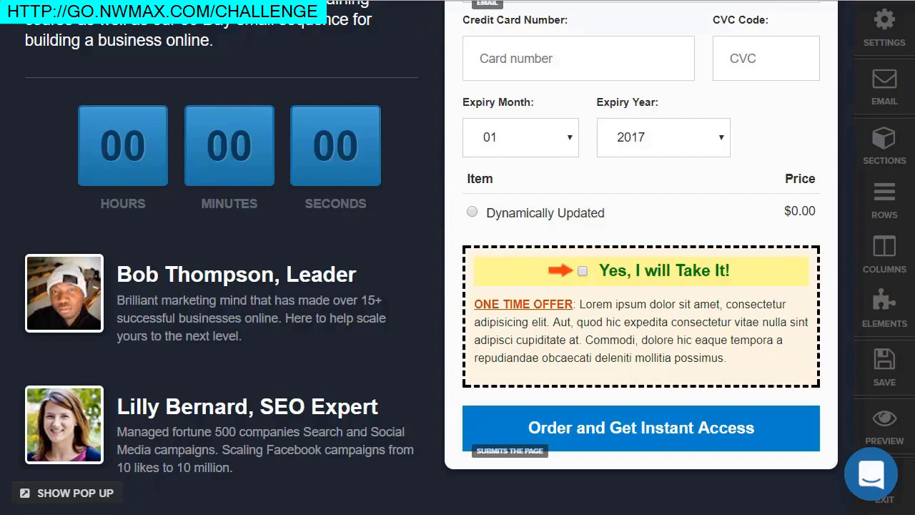
pyautogui.moveTo(568, 319)
pyautogui.scroll(3, 708, 223)
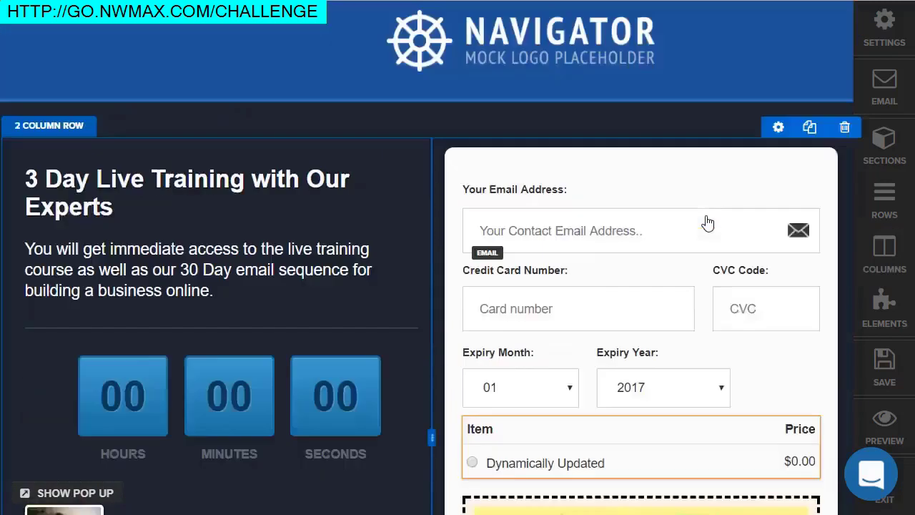